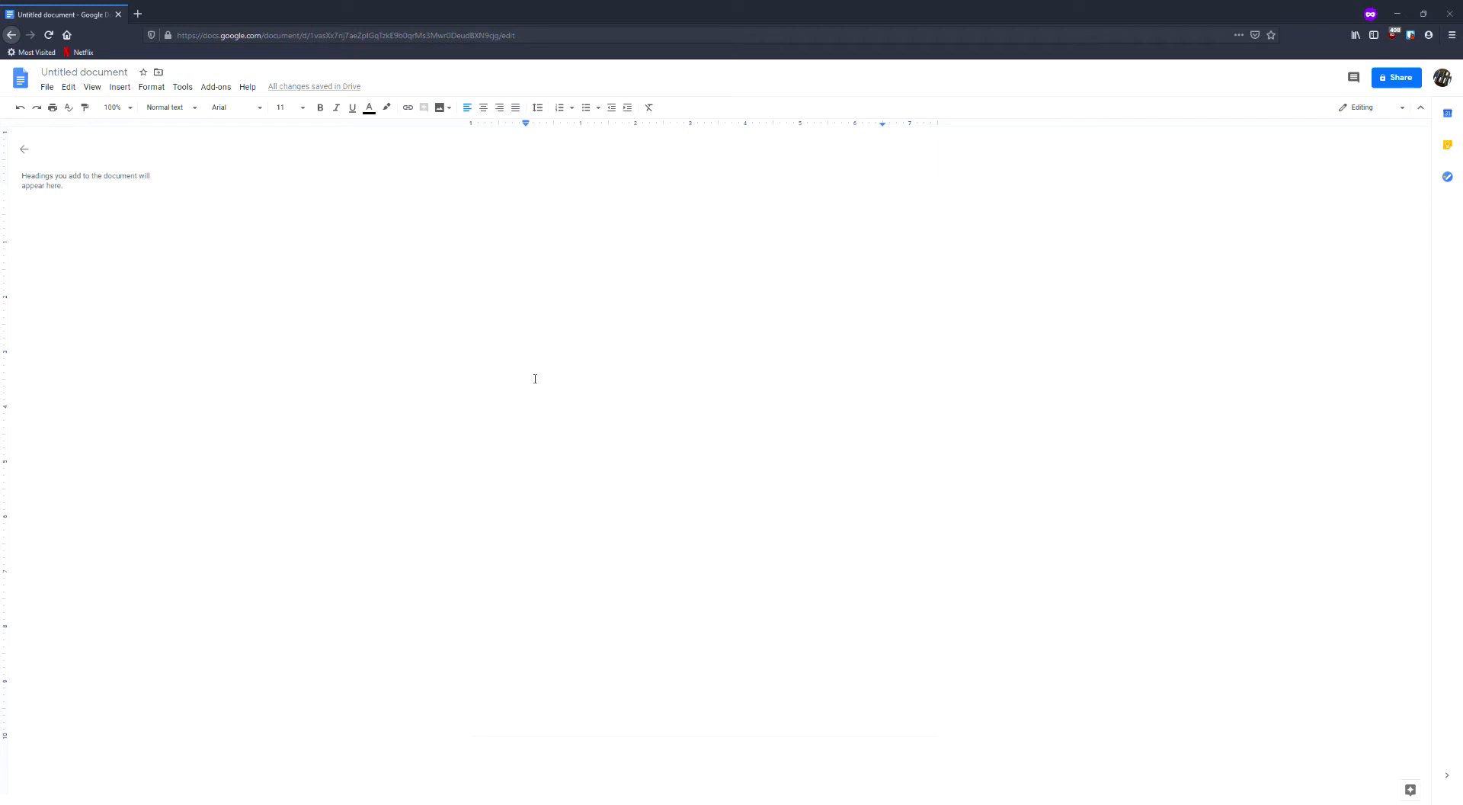
{"action": "left_click_drag", "start_coordinate": [184, 35], "coordinate": [422, 45]}
{"action": "left_click", "coordinate": [418, 41]}
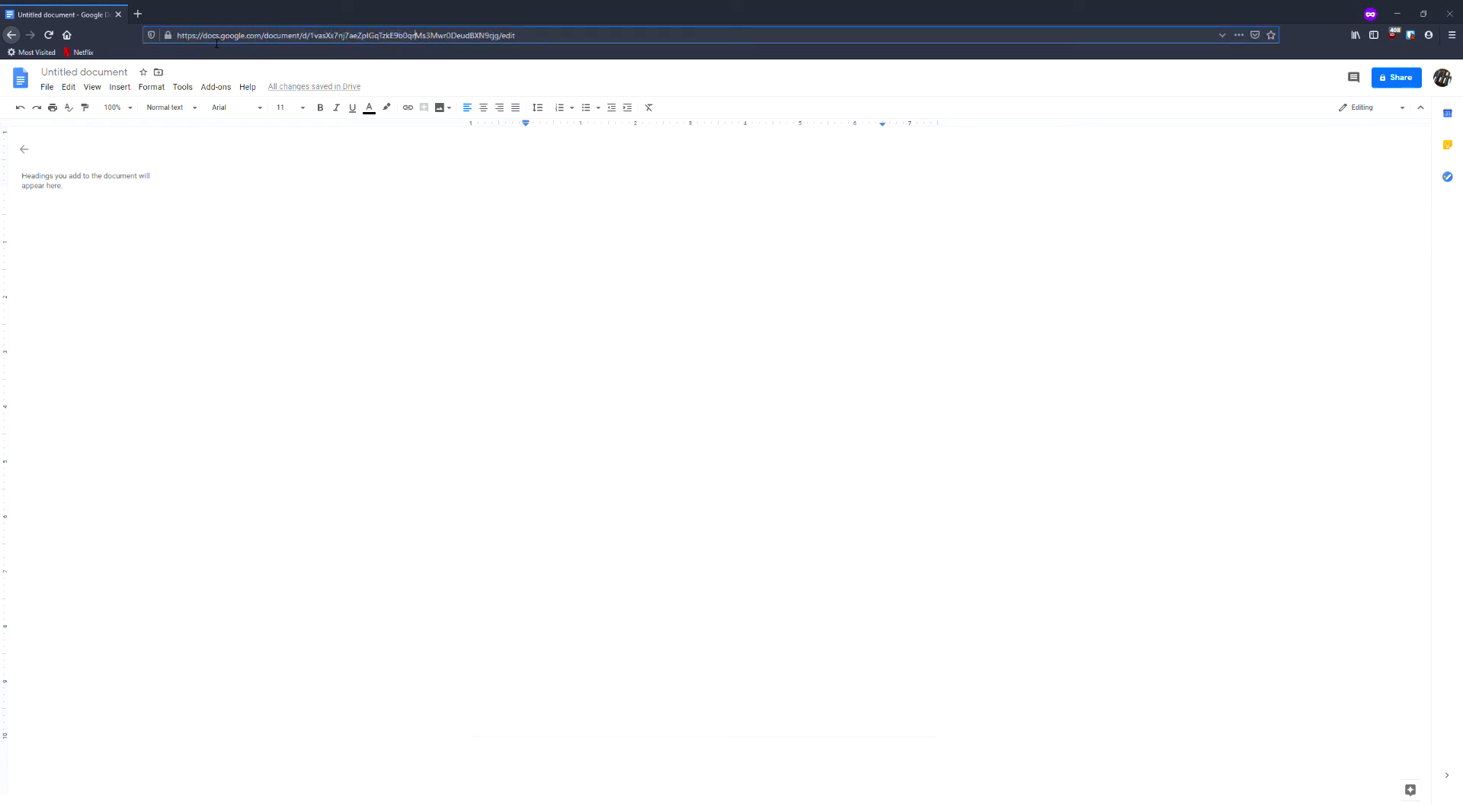
{"action": "left_click_drag", "start_coordinate": [210, 40], "coordinate": [264, 43]}
{"action": "left_click", "coordinate": [660, 366]}
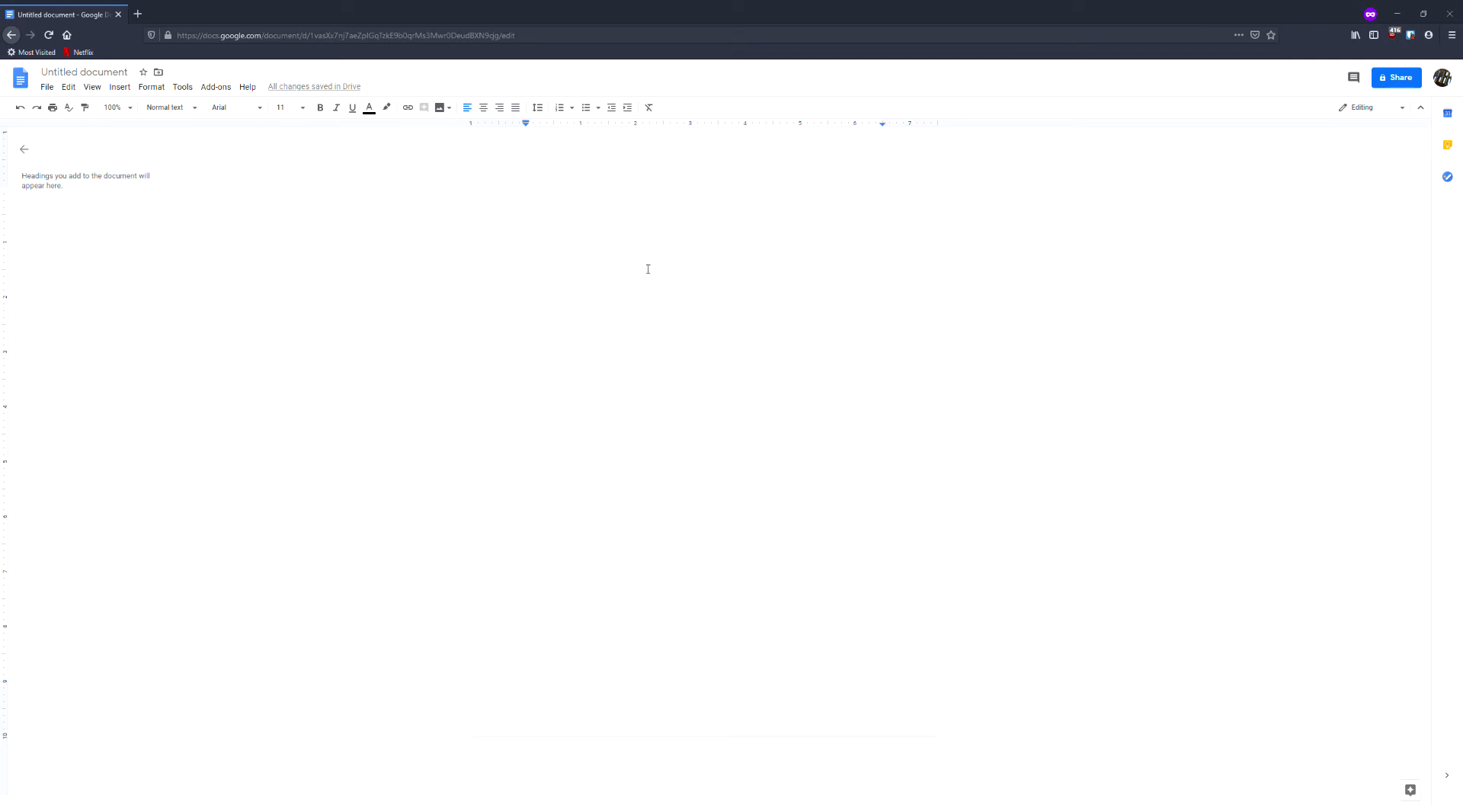
Restore the contact block with name, phone, address and email, and the Skills list from Marketing to SirsiDynix below it.
{"action": "key", "text": "ctrl+z"}
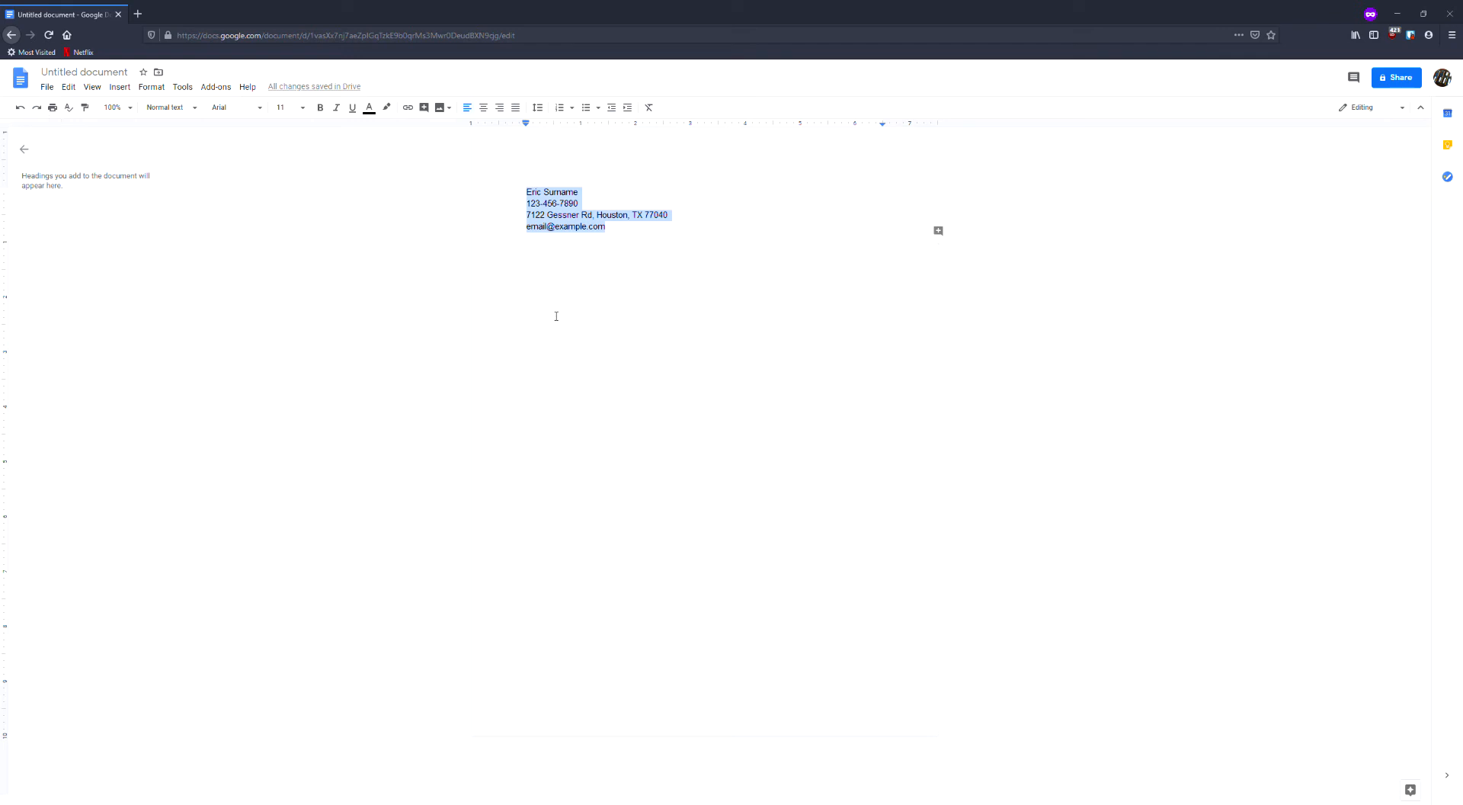
{"action": "left_click", "coordinate": [638, 308]}
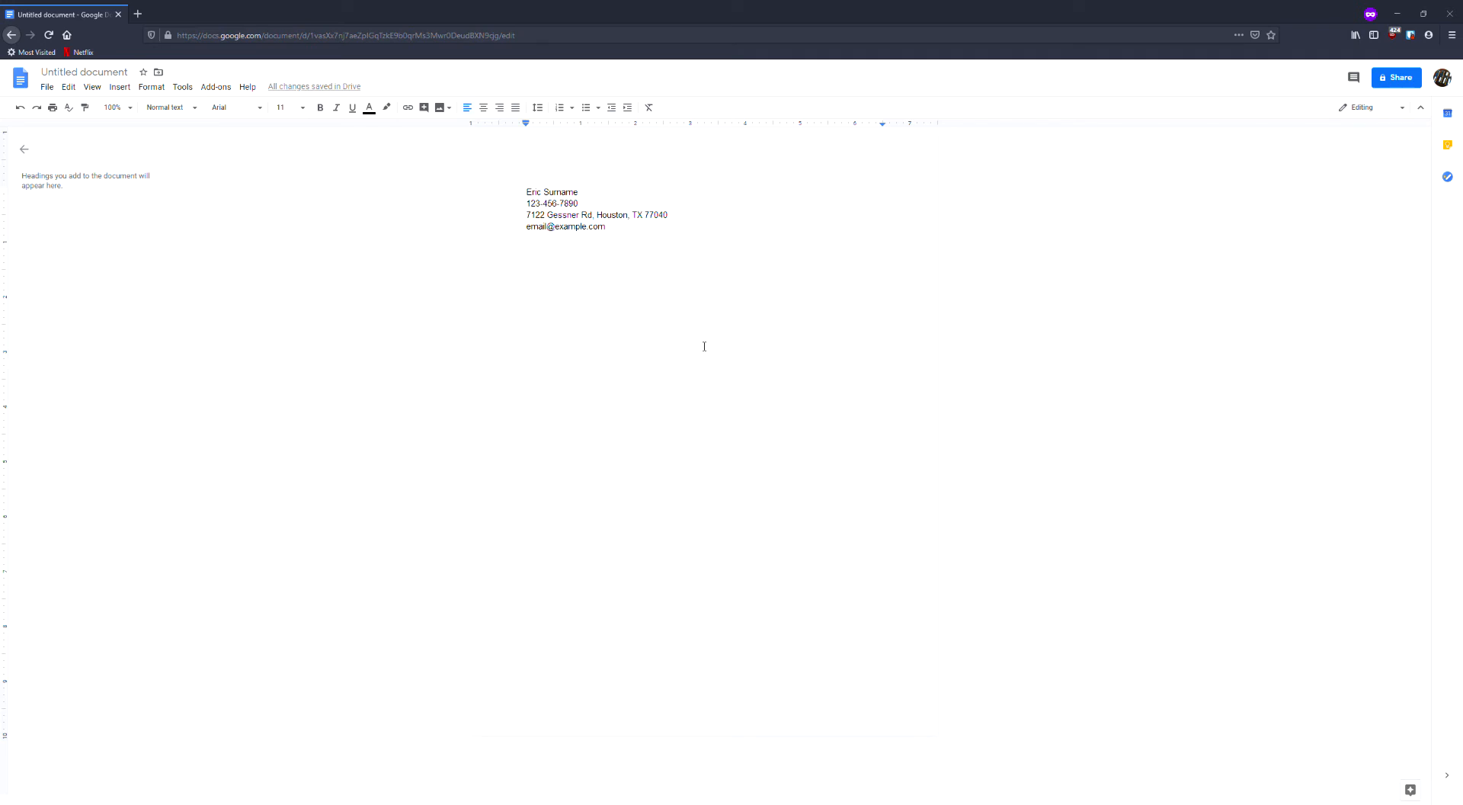
{"action": "type", "text": "Skills Marketing Public Outreach Business Administration Grant Writing Curriculum Design Database and Office Software Microsoft Office Oracle Python SirsiDynix"}
{"action": "left_click", "coordinate": [637, 415]}
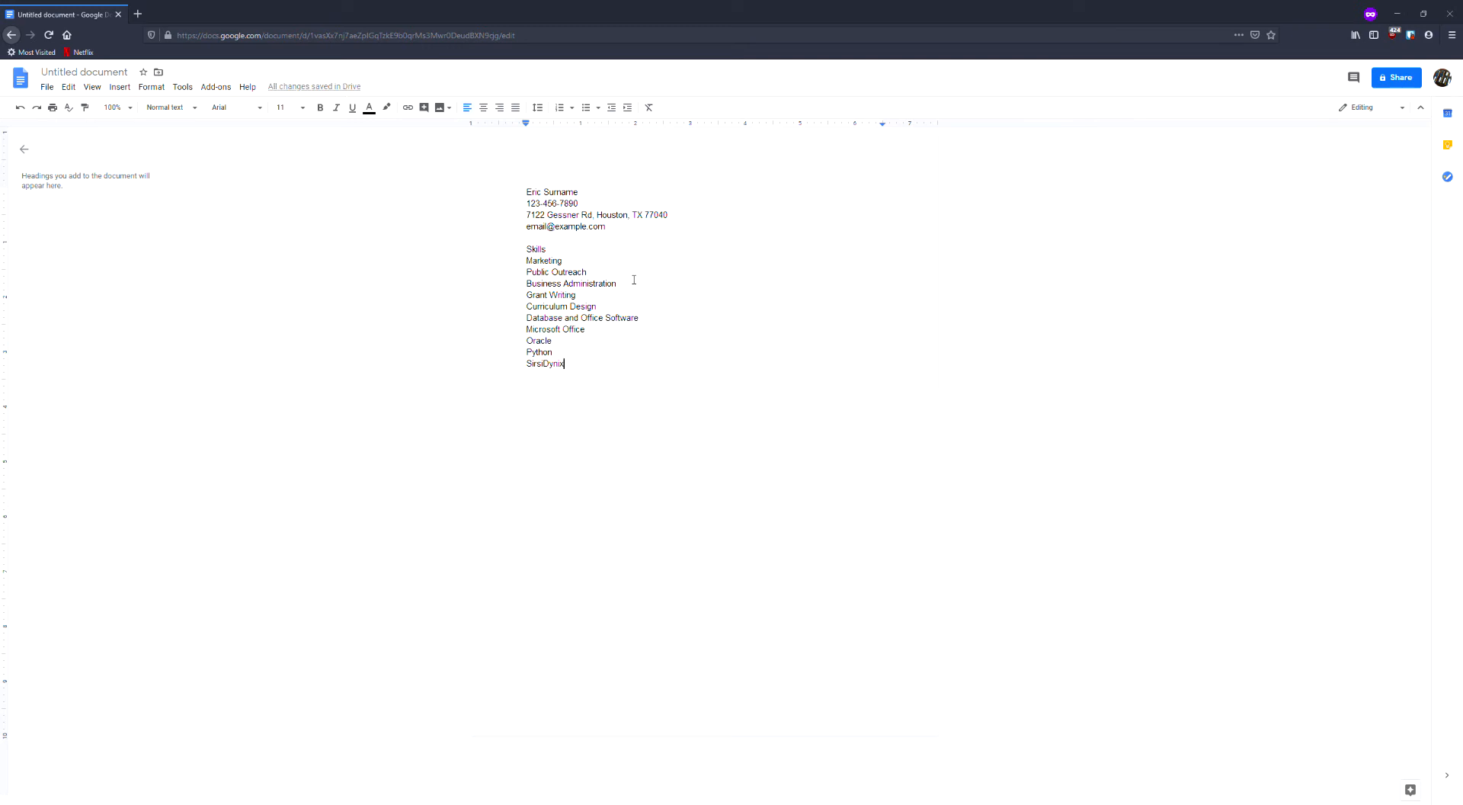
{"action": "mouse_move", "coordinate": [551, 261]}
{"action": "left_mouse_down"}
{"action": "mouse_move", "coordinate": [527, 256]}
{"action": "mouse_move", "coordinate": [555, 255]}
{"action": "left_mouse_up"}
{"action": "left_click", "coordinate": [528, 253]}
{"action": "left_click", "coordinate": [557, 277]}
Add the Experience section below Skills, listing the Library Clerk, Community Outreach Specialist and Adult Programming Specialist jobs with their years.
{"action": "type", "text": "Experience Library Clerk, Brazoria County (2011-2015) Community Outreach Specialist, City of Houston (2015-2016) Adult Programming Specialist, Harris County (2016-2020)"}
{"action": "left_click", "coordinate": [938, 421]}
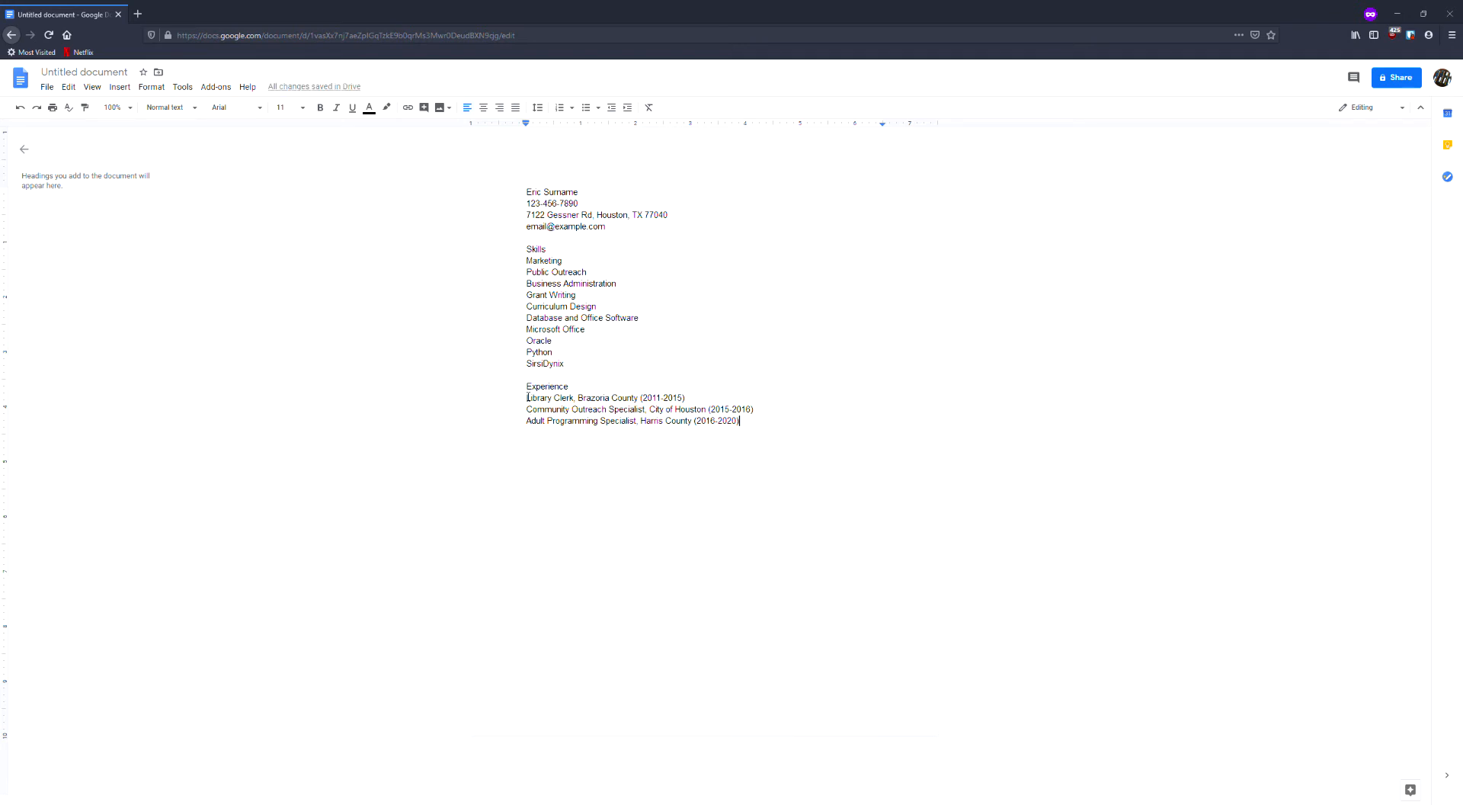
{"action": "left_click_drag", "start_coordinate": [528, 397], "coordinate": [686, 403]}
{"action": "left_click", "coordinate": [785, 442]}
Add the Education section below Experience with MBA Library Science, University of Houston, and its coursework description.
{"action": "type", "text": "Education MBA Library Science, University of Houston Coursework includes adult literacy, cataloging, research methodology, collection development, and archives management"}
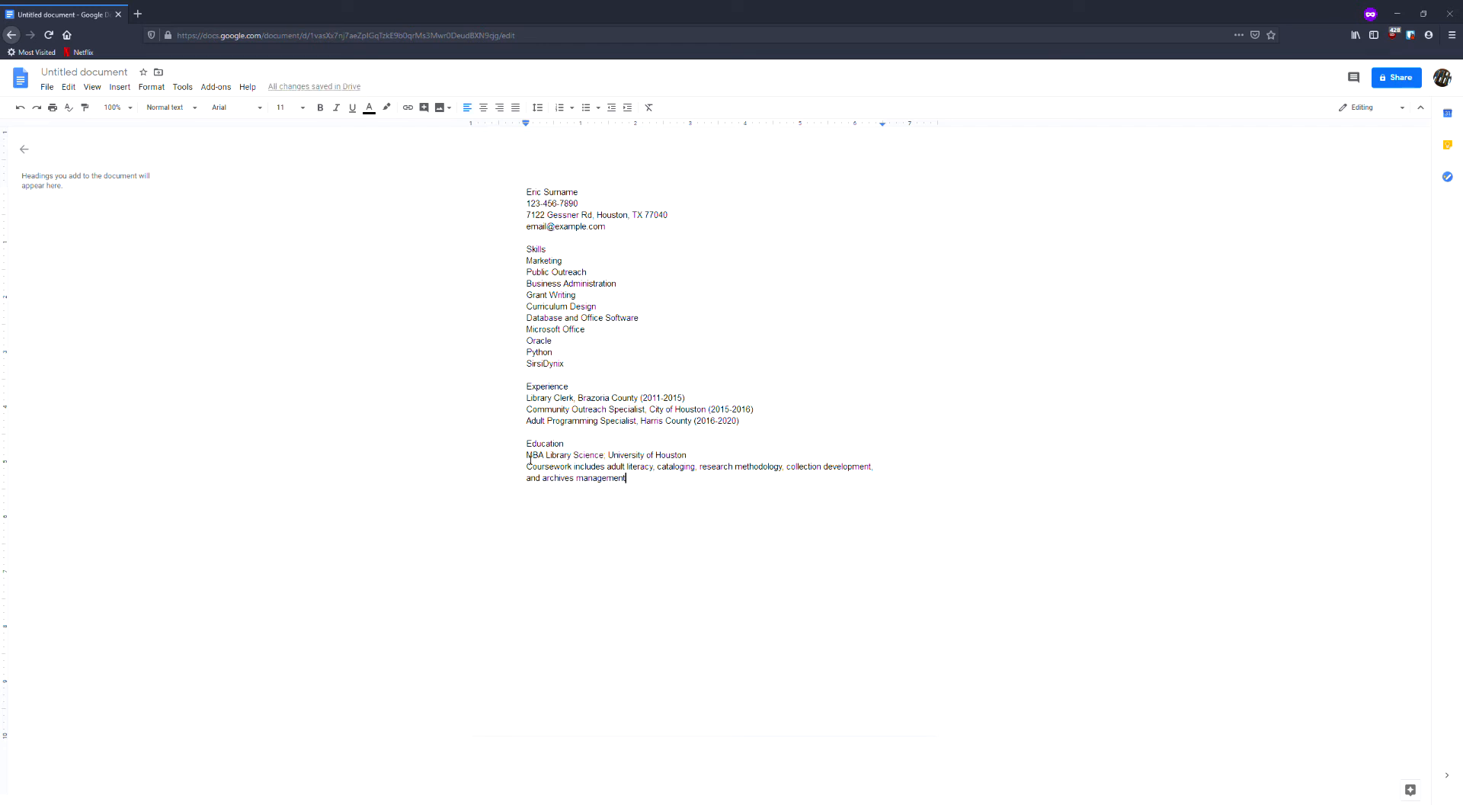
{"action": "left_click_drag", "start_coordinate": [529, 458], "coordinate": [687, 458]}
{"action": "left_click", "coordinate": [686, 497]}
{"action": "left_click_drag", "start_coordinate": [528, 467], "coordinate": [632, 490]}
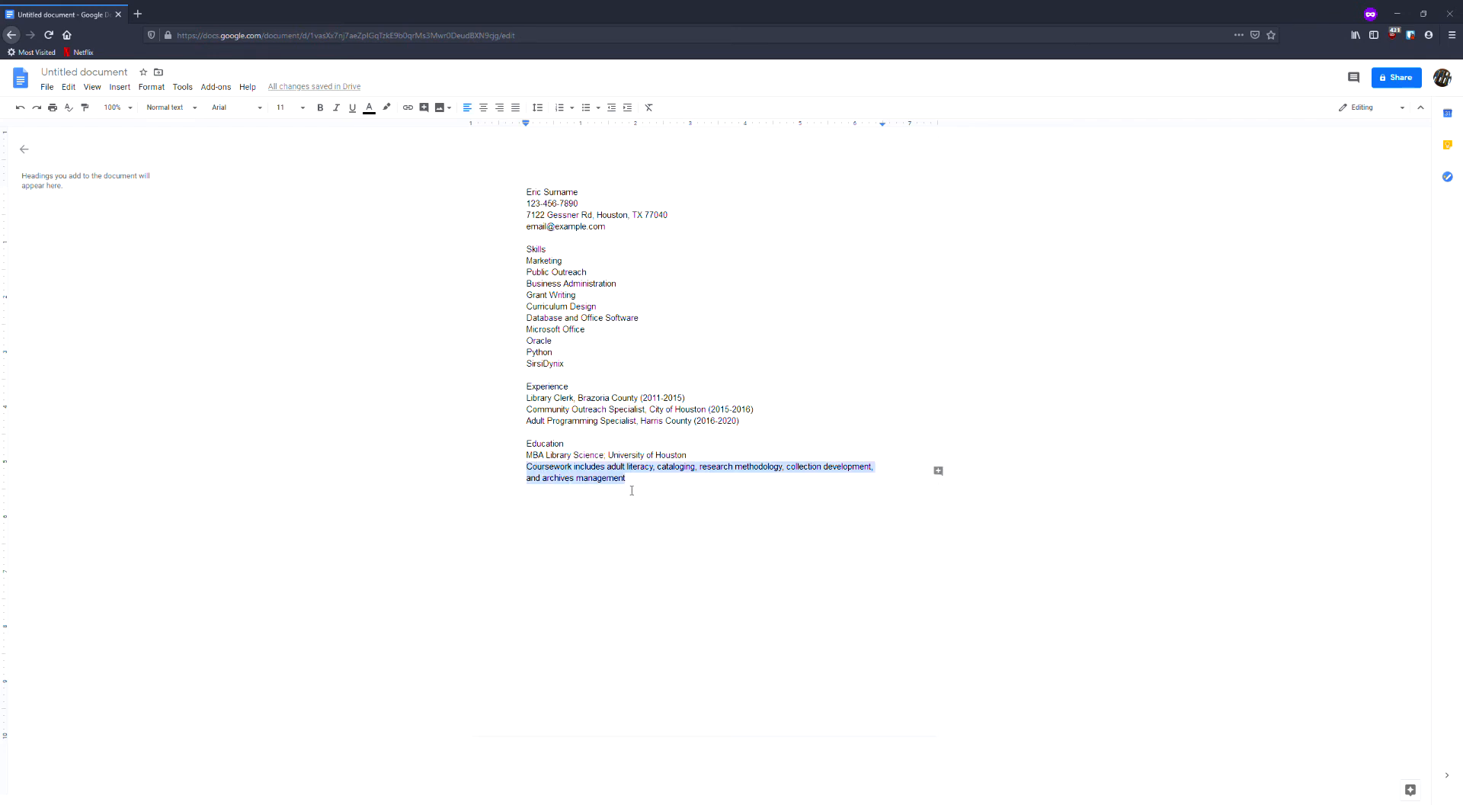
{"action": "left_click", "coordinate": [730, 547]}
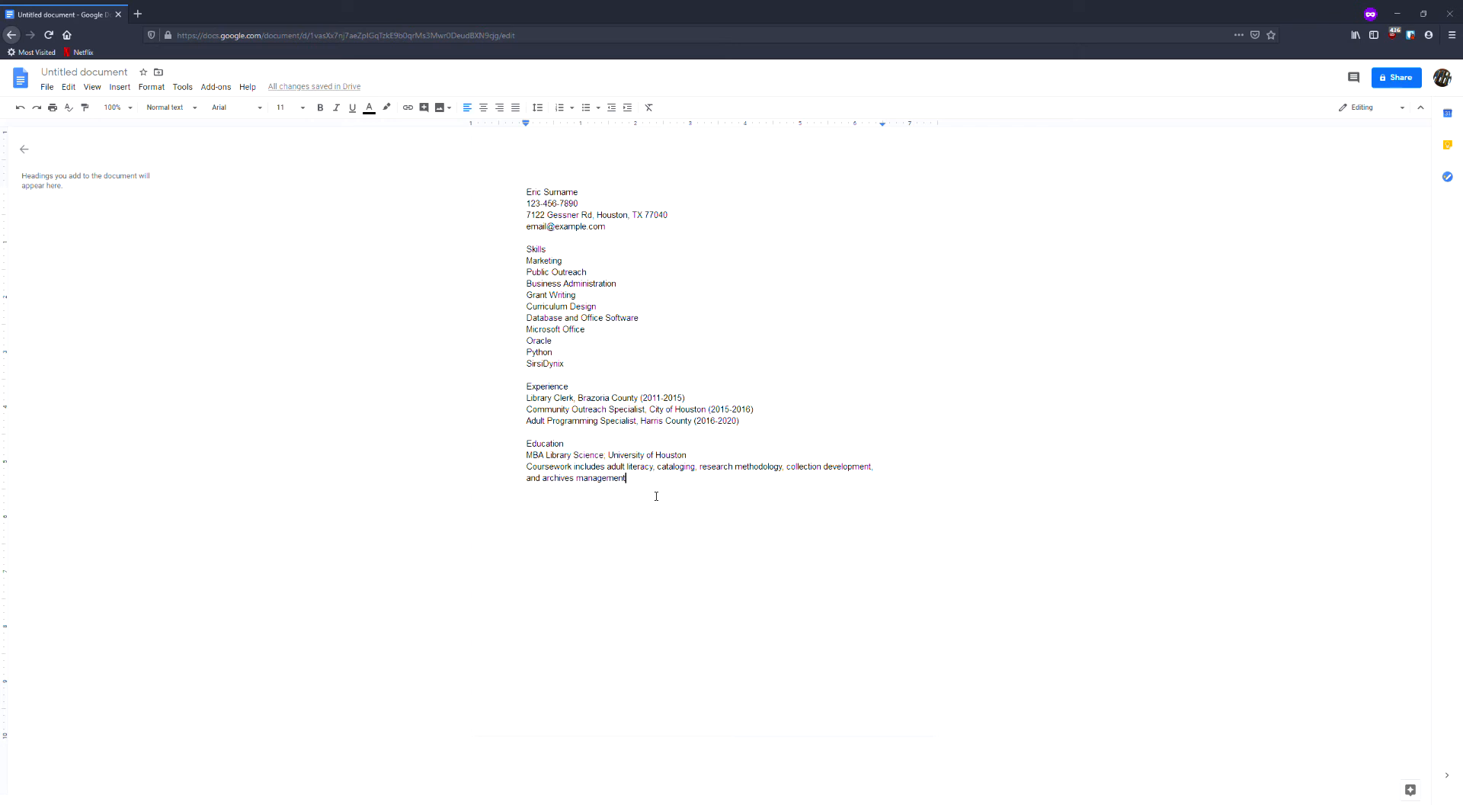
Add Certifications (Comptia A+, Public Notary, SAP Certified Application Associate - CRM) and Languages (Spanish, Icelandic) sections below Education.
{"action": "key", "text": "ctrl+z"}
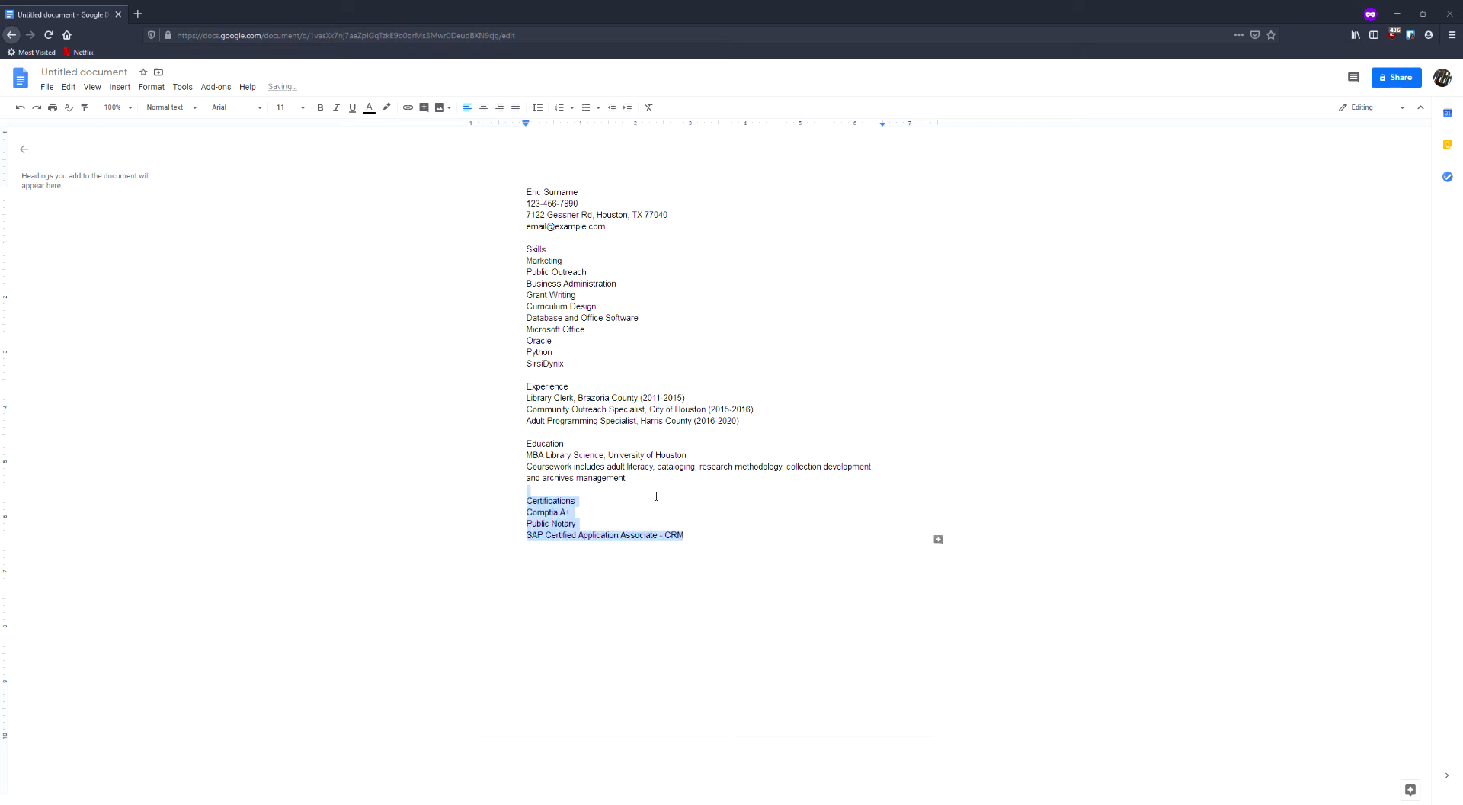
{"action": "left_click", "coordinate": [712, 543]}
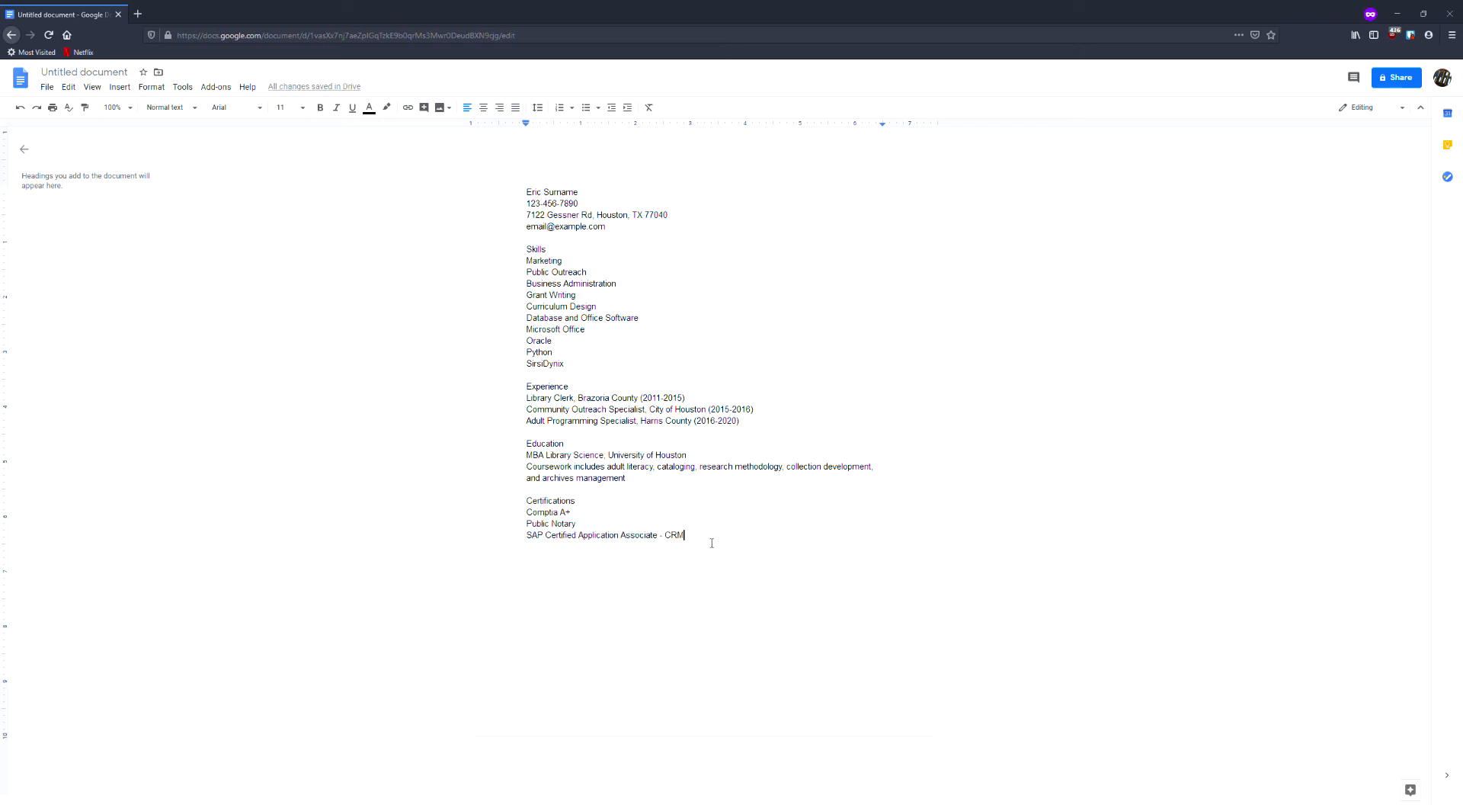
{"action": "key", "text": "Return"}
{"action": "key", "text": "ctrl+z"}
{"action": "left_click", "coordinate": [705, 606]}
{"action": "left_click_drag", "start_coordinate": [527, 194], "coordinate": [797, 637]}
{"action": "left_click", "coordinate": [797, 638]}
{"action": "left_click_drag", "start_coordinate": [531, 388], "coordinate": [938, 388]}
{"action": "left_click", "coordinate": [937, 388]}
{"action": "left_click_drag", "start_coordinate": [565, 364], "coordinate": [519, 257]}
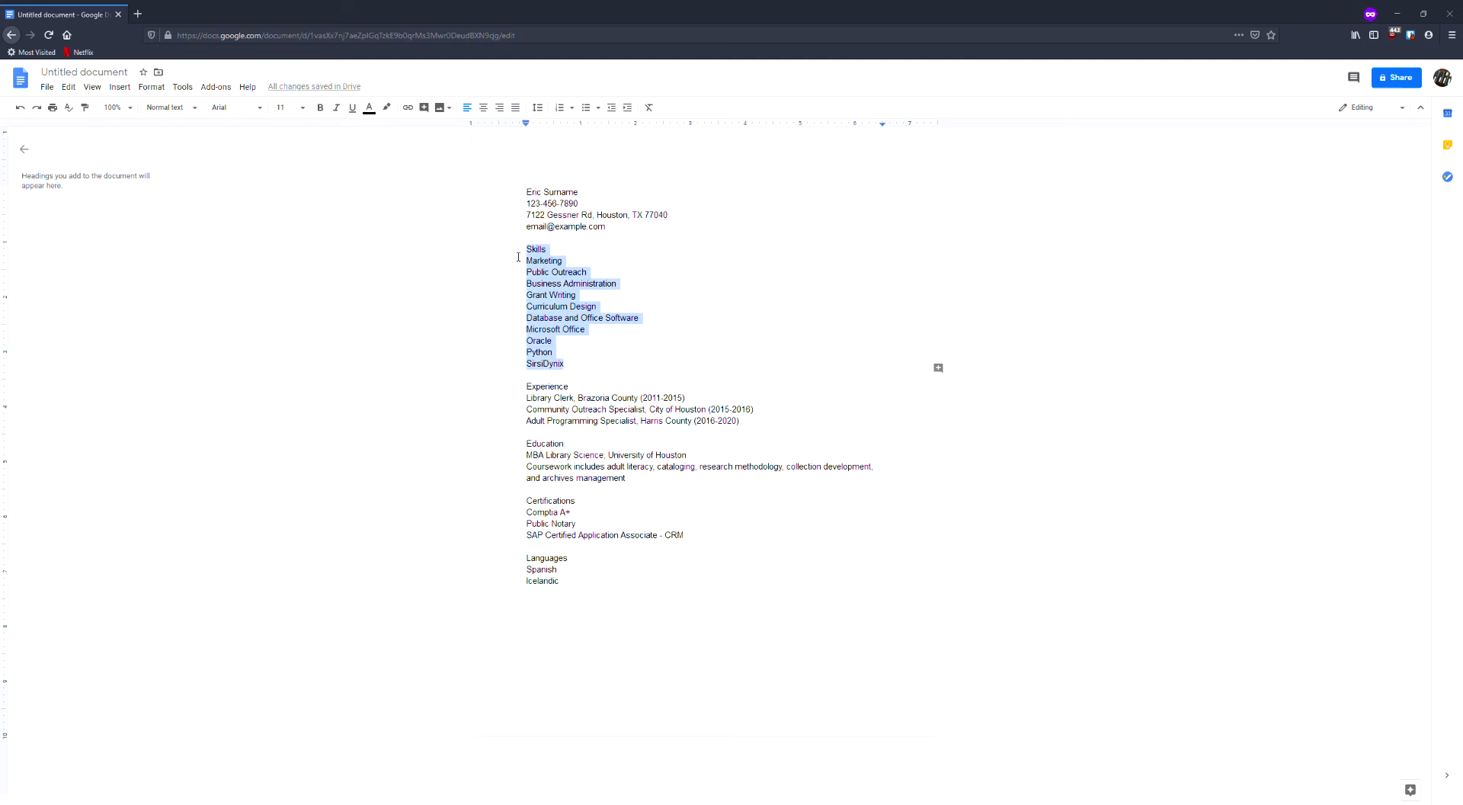
{"action": "left_click", "coordinate": [622, 334]}
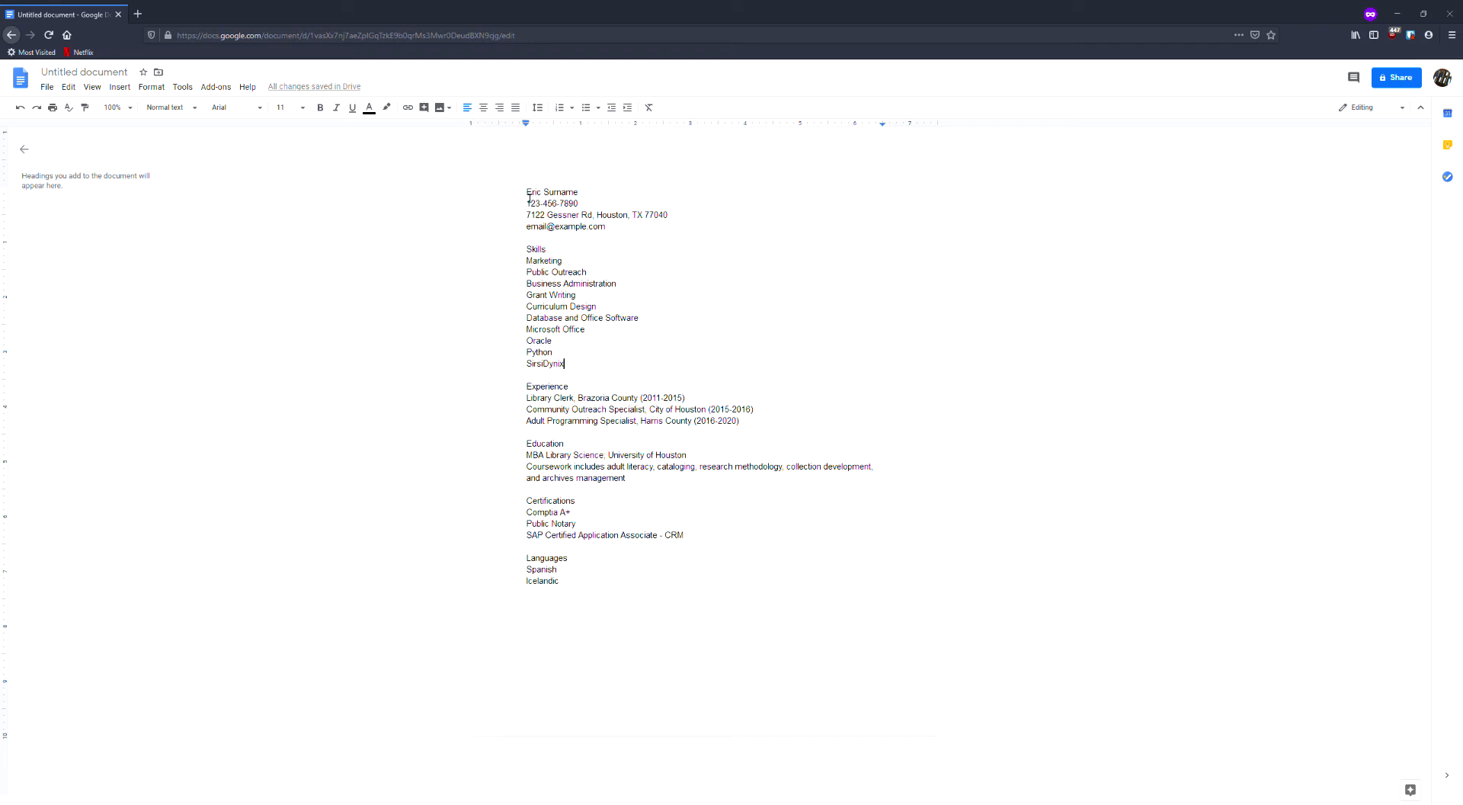
Join the phone, address and email lines under the name into a single line separated by slashes.
{"action": "left_click_drag", "start_coordinate": [529, 198], "coordinate": [629, 231]}
{"action": "left_click", "coordinate": [629, 228]}
{"action": "key", "text": "BackSpace"}
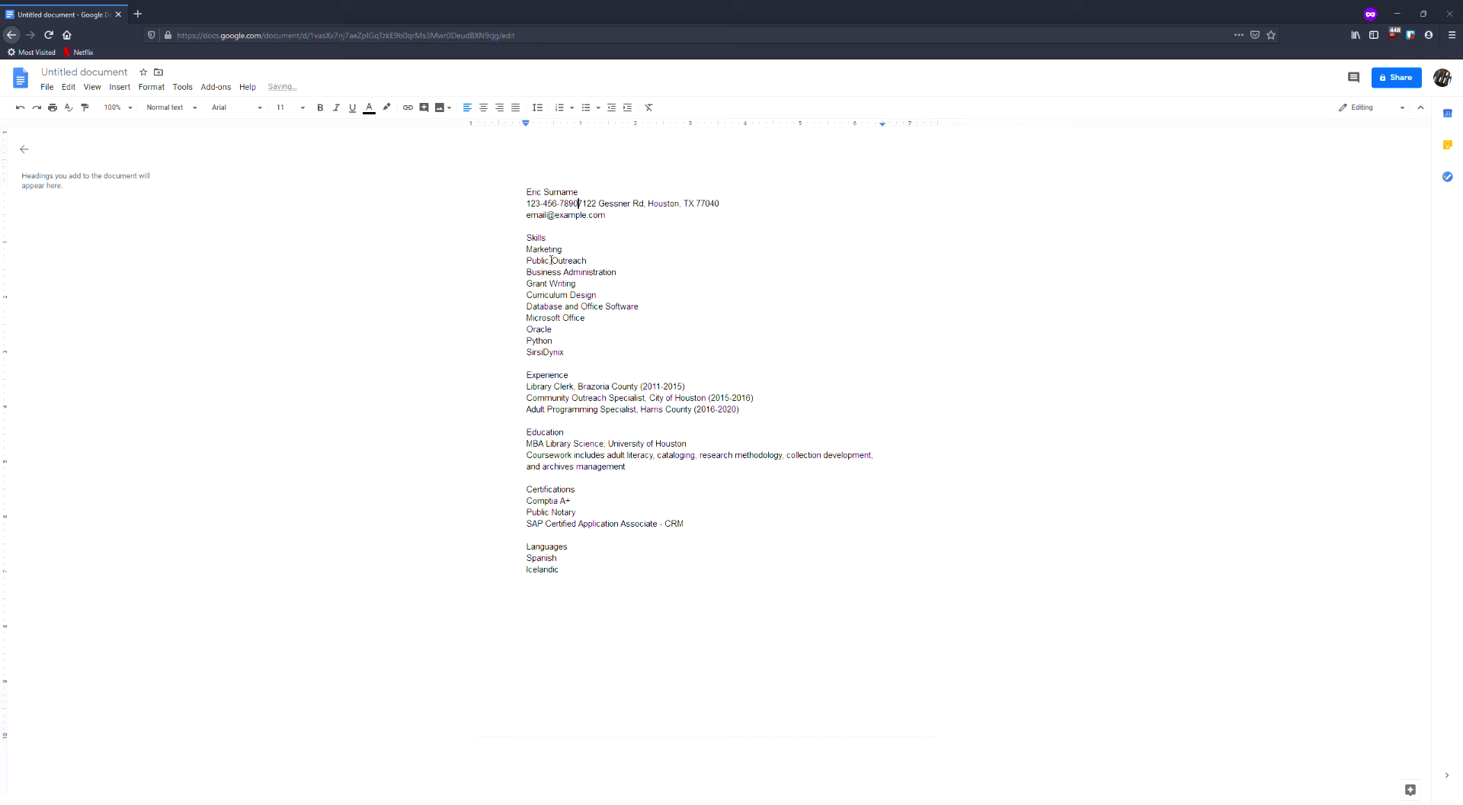
{"action": "type", "text": "/"}
{"action": "left_click_drag", "start_coordinate": [526, 204], "coordinate": [534, 216]}
{"action": "left_click", "coordinate": [528, 215]}
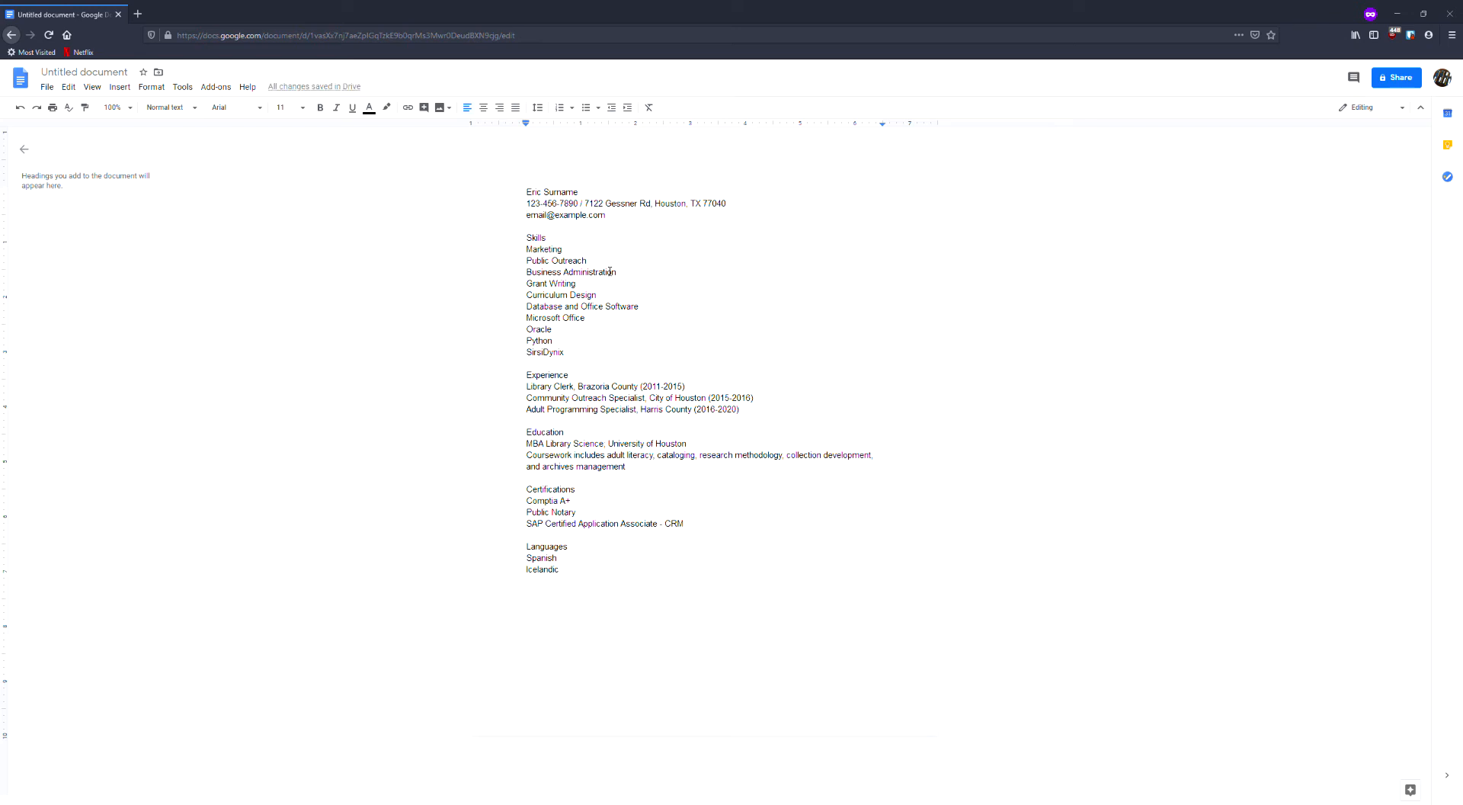
{"action": "key", "text": "BackSpace"}
{"action": "type", "text": "/ email@example.com"}
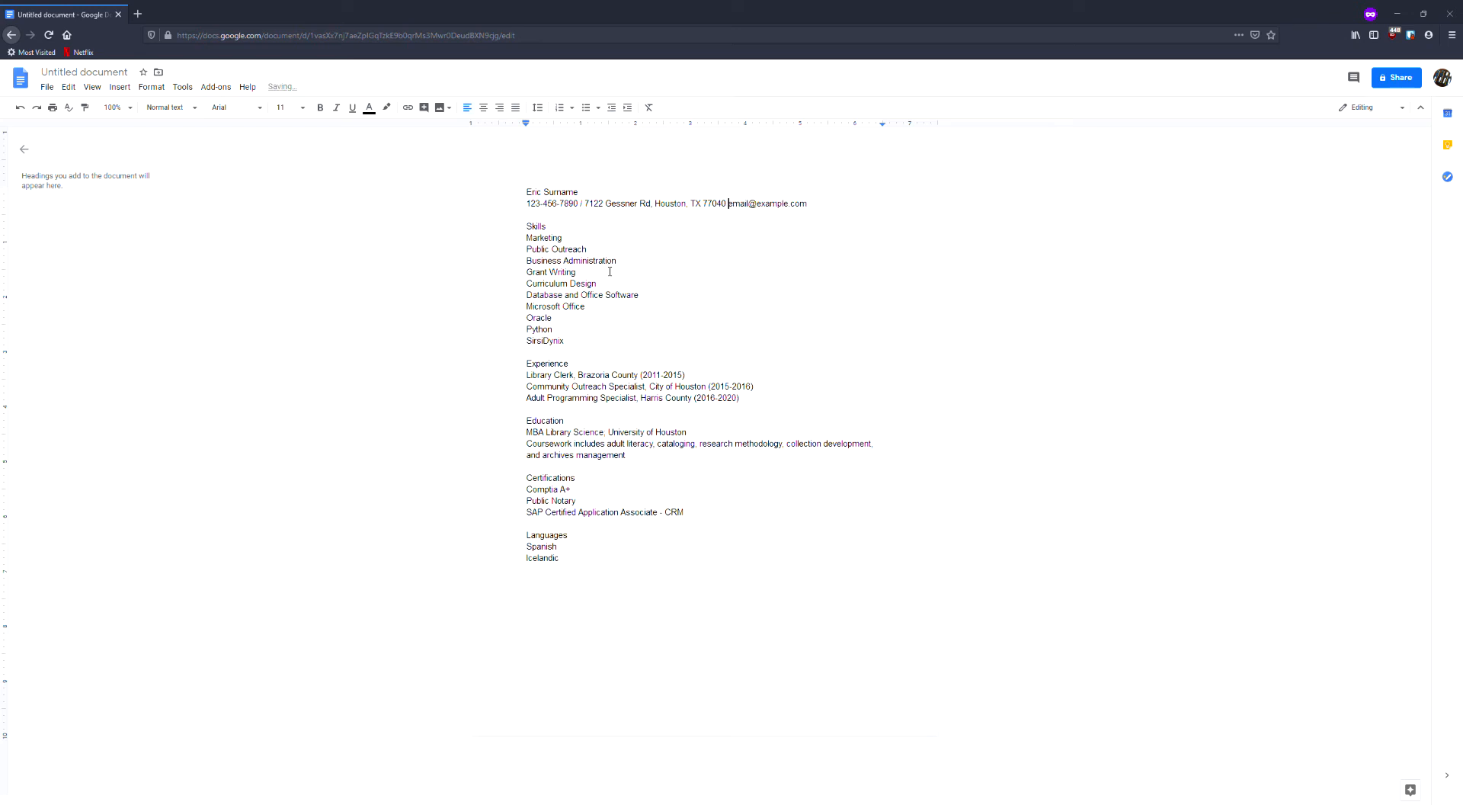
{"action": "left_click", "coordinate": [831, 205]}
Center the name and the contact line at the top of the resume.
{"action": "left_click_drag", "start_coordinate": [835, 215], "coordinate": [526, 193]}
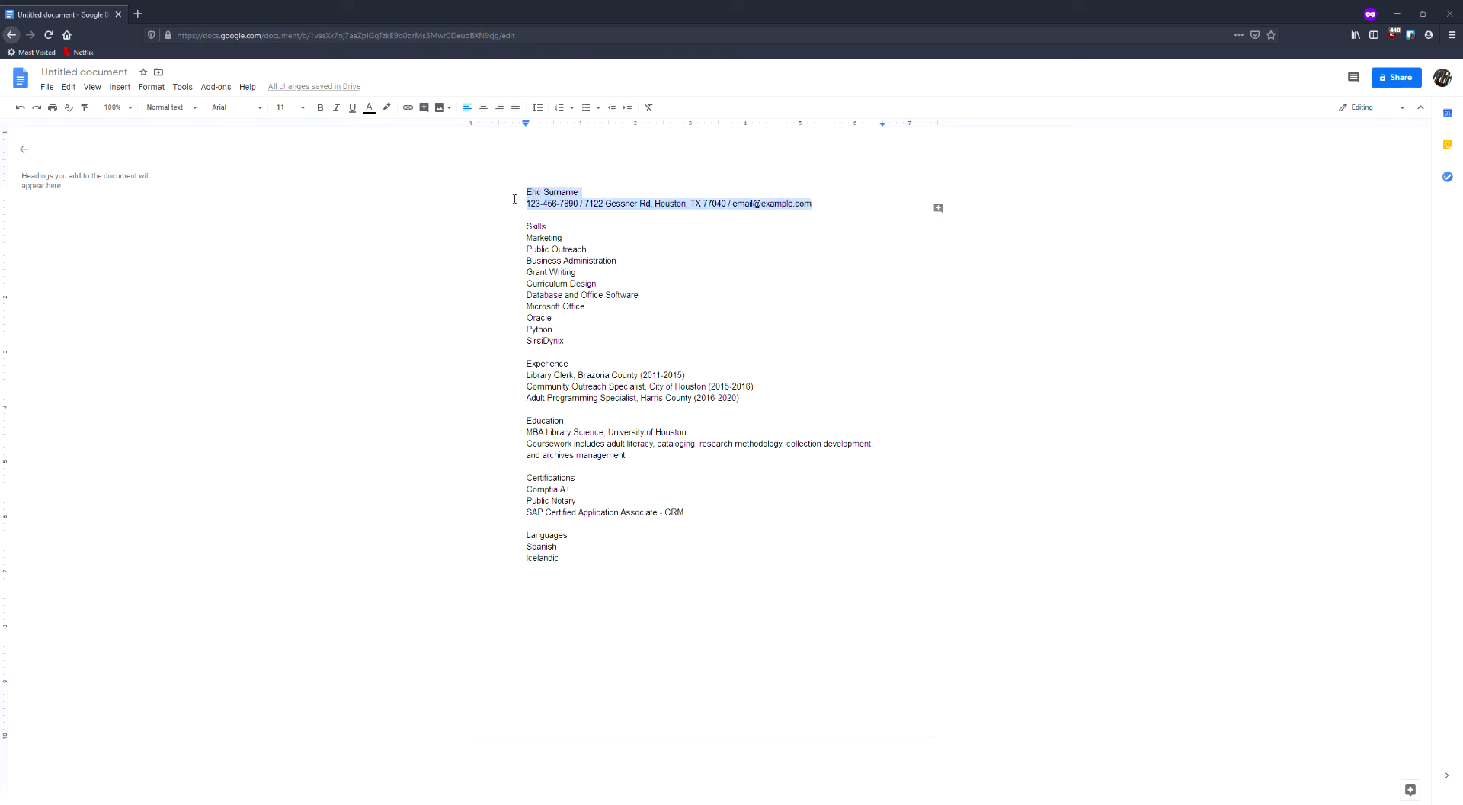
{"action": "left_click", "coordinate": [487, 113]}
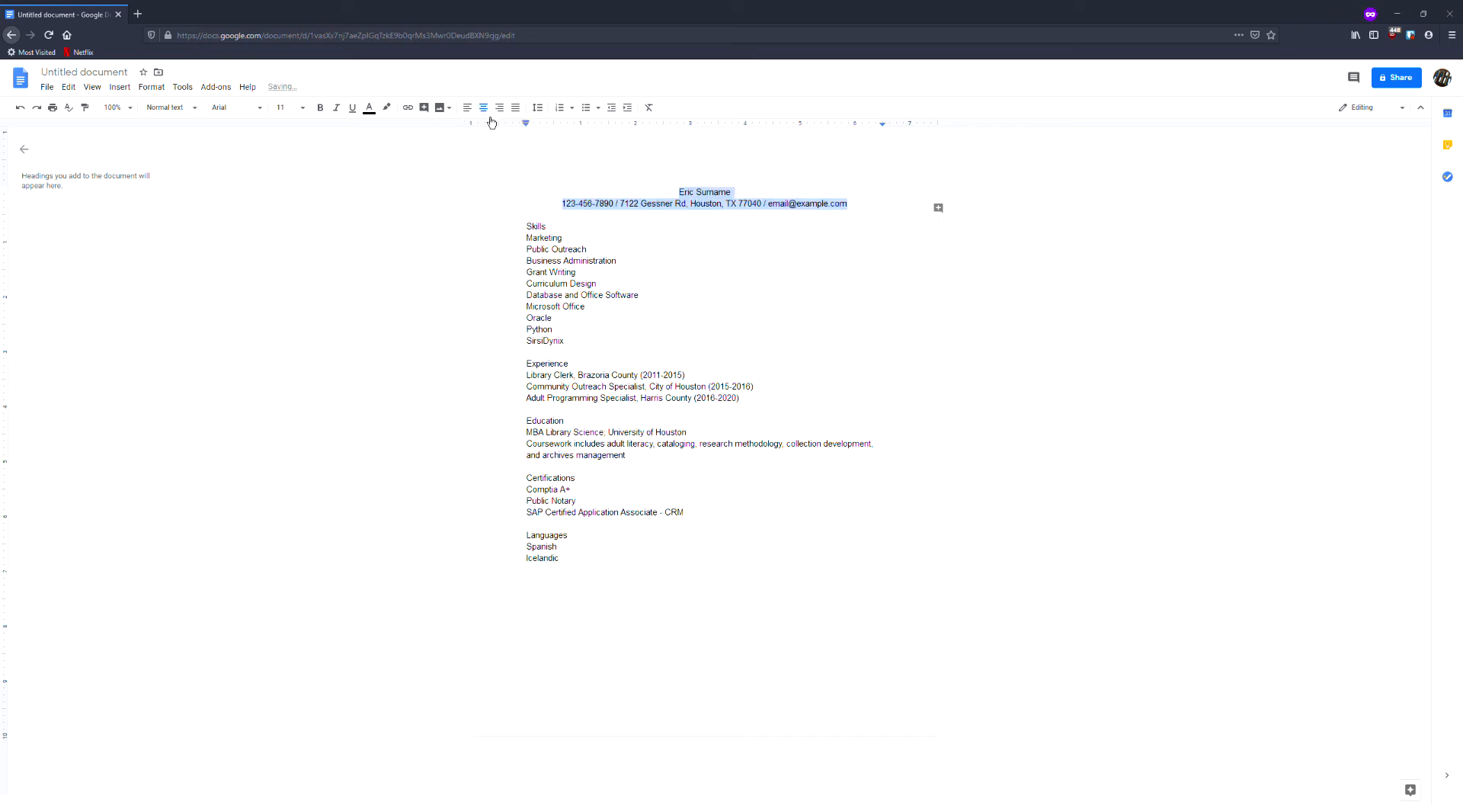
{"action": "left_click", "coordinate": [880, 210]}
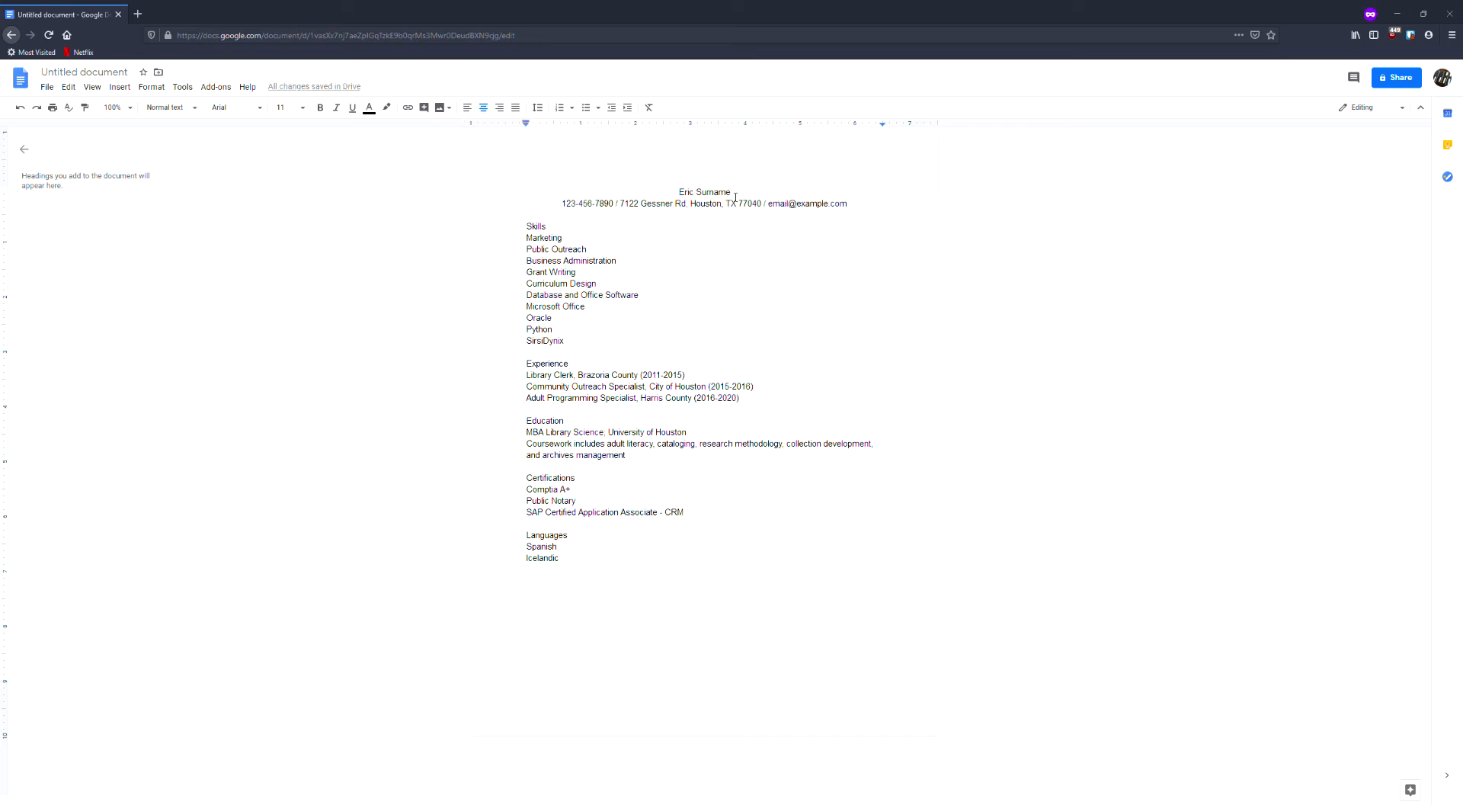
Set the font size of the name at the top of the resume to 24.
{"action": "left_click_drag", "start_coordinate": [734, 193], "coordinate": [687, 195]}
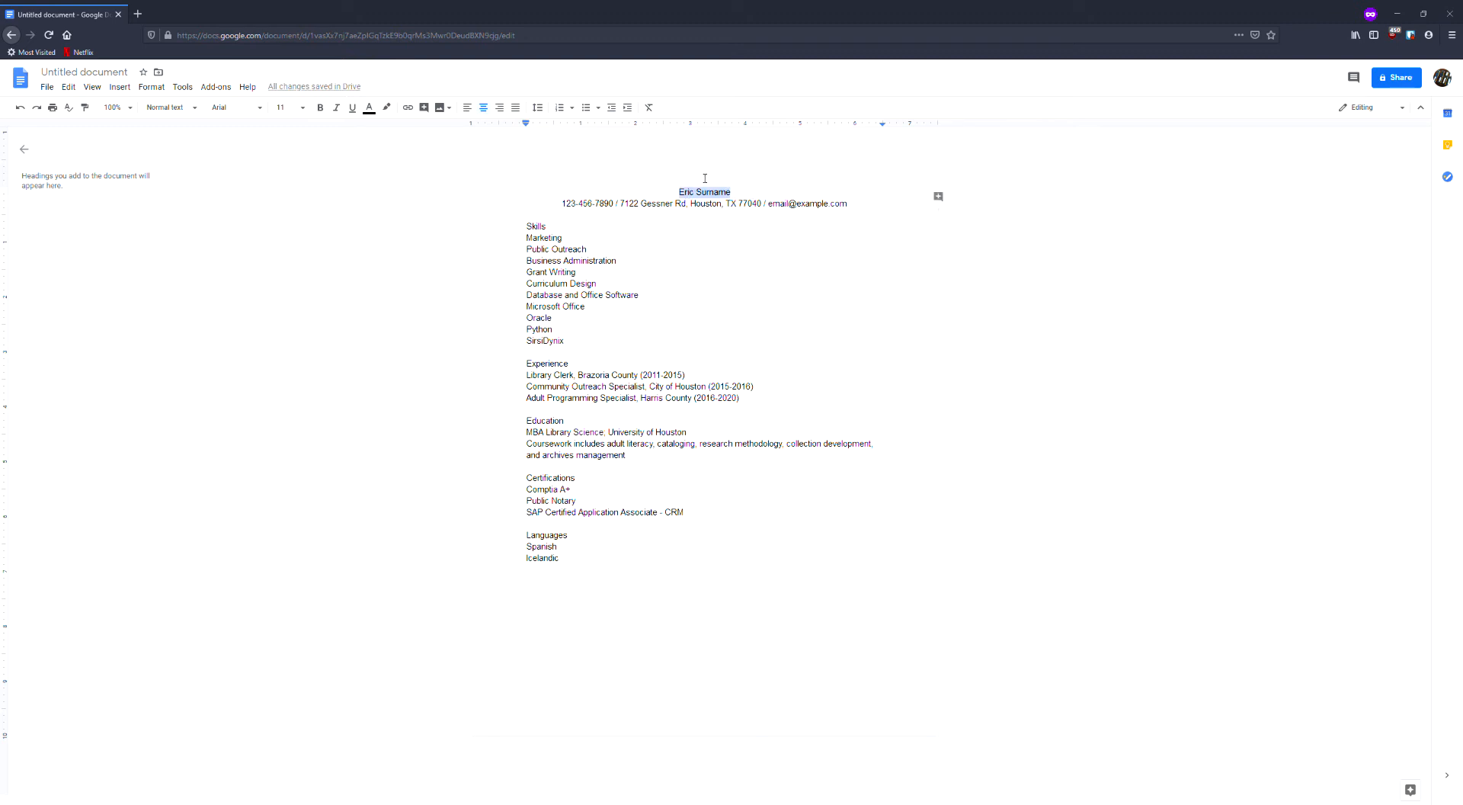
{"action": "left_click", "coordinate": [303, 108]}
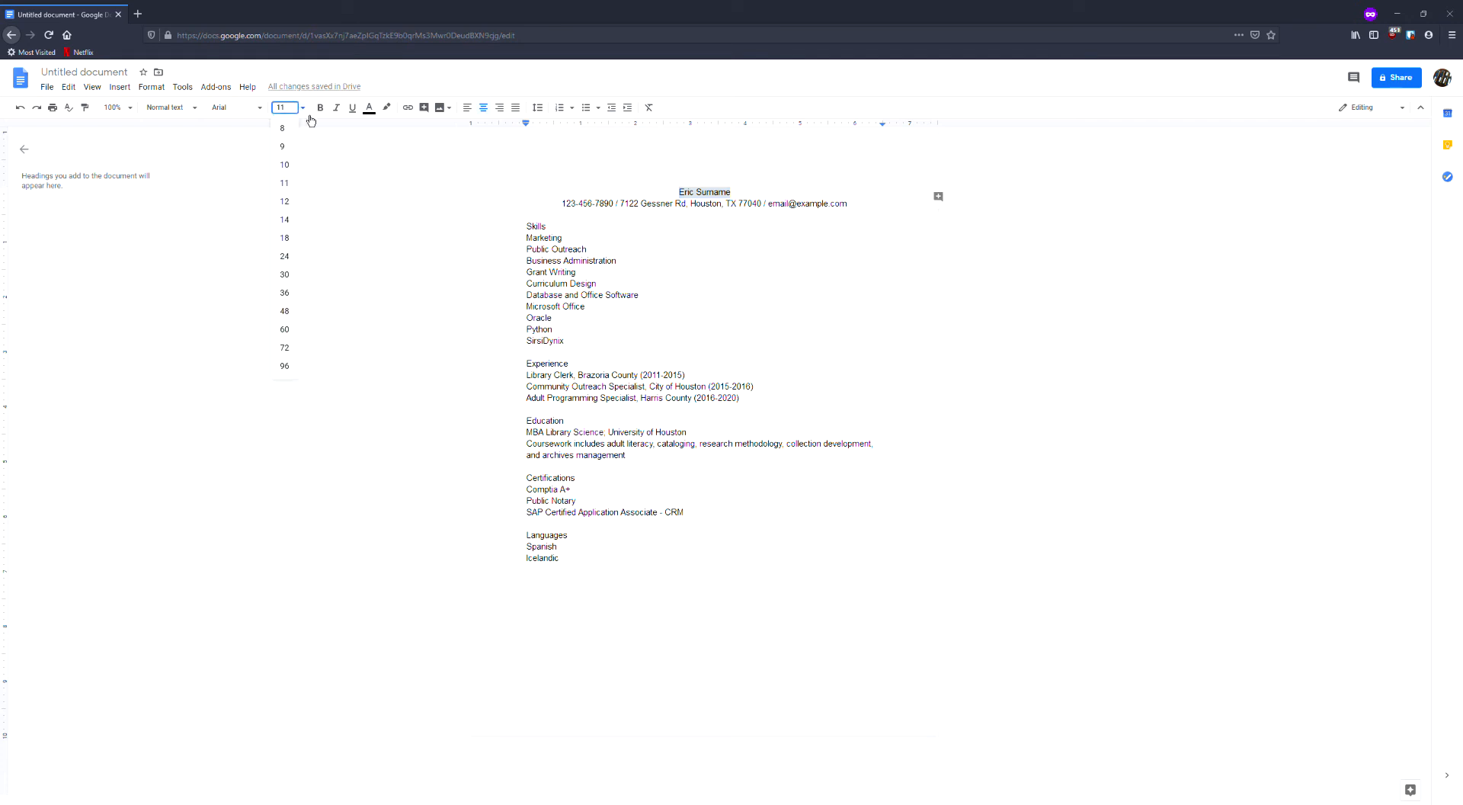
{"action": "left_click", "coordinate": [284, 274]}
{"action": "left_click", "coordinate": [767, 257]}
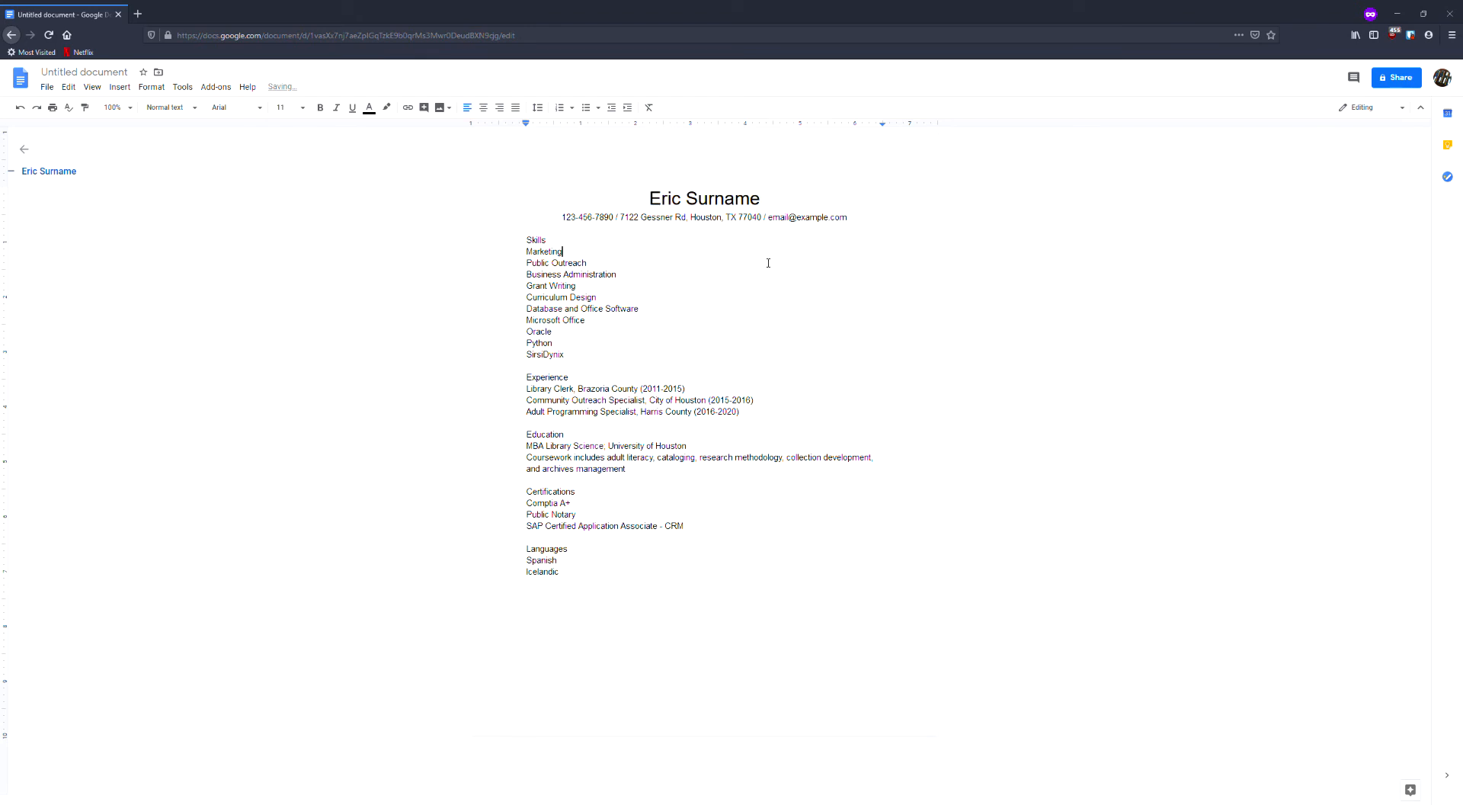
Format the Skills heading in bold at font size 14.
{"action": "key", "text": "Up"}
{"action": "left_click_drag", "start_coordinate": [547, 242], "coordinate": [530, 244]}
{"action": "left_click", "coordinate": [303, 108]}
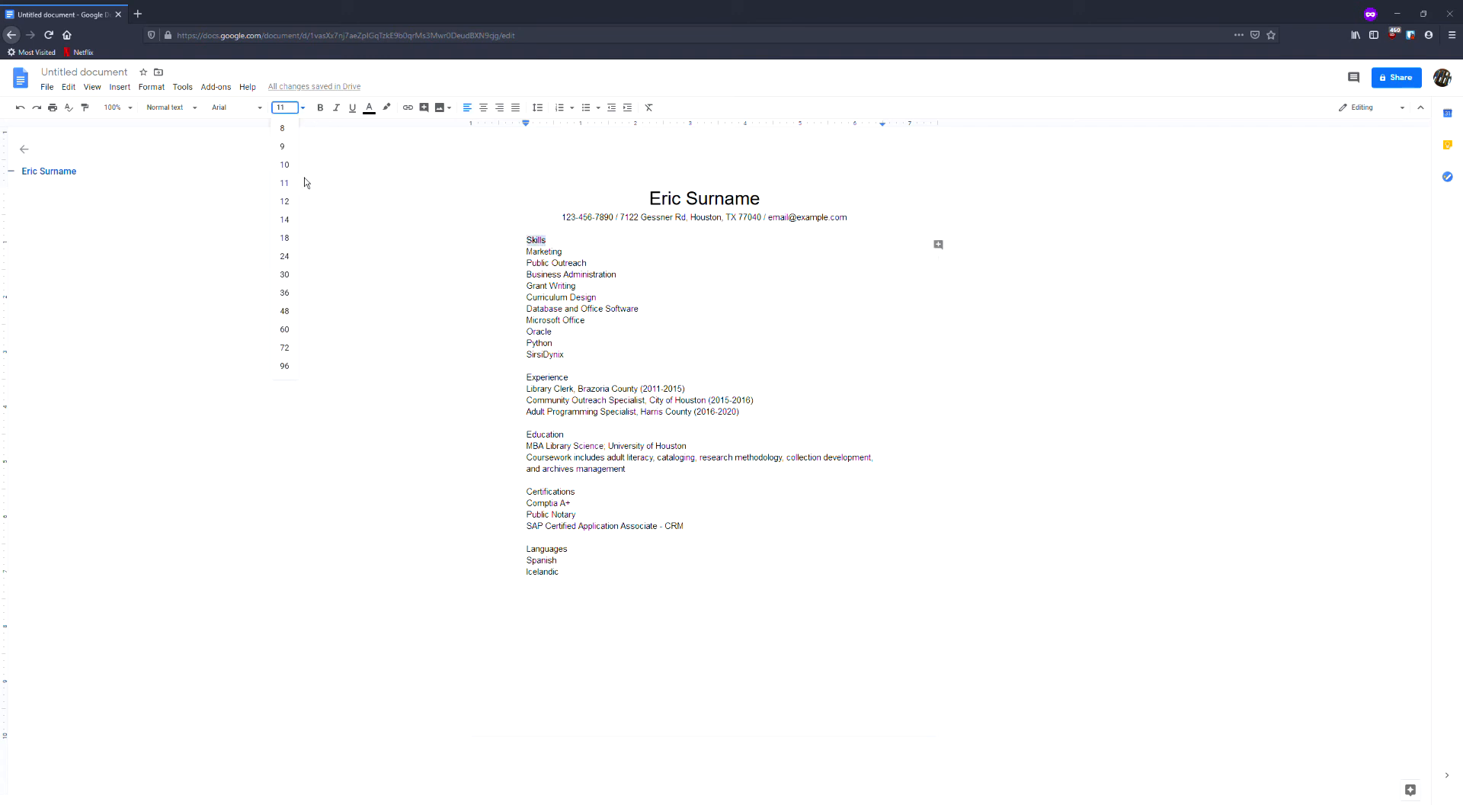
{"action": "left_click", "coordinate": [300, 228]}
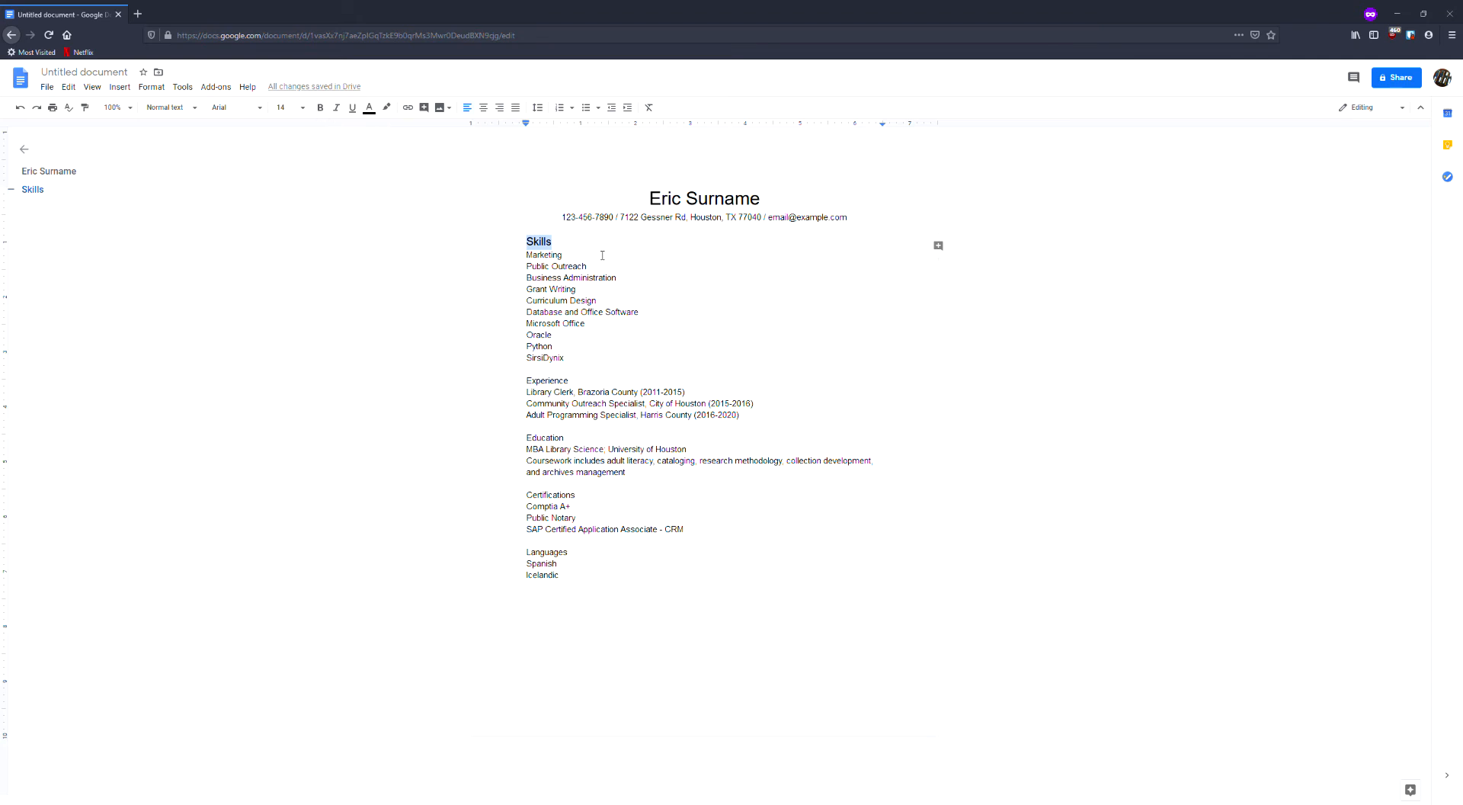
{"action": "left_click", "coordinate": [321, 108]}
Make the name at the top of the resume bold.
{"action": "left_click_drag", "start_coordinate": [649, 201], "coordinate": [763, 205]}
{"action": "left_click", "coordinate": [321, 107]}
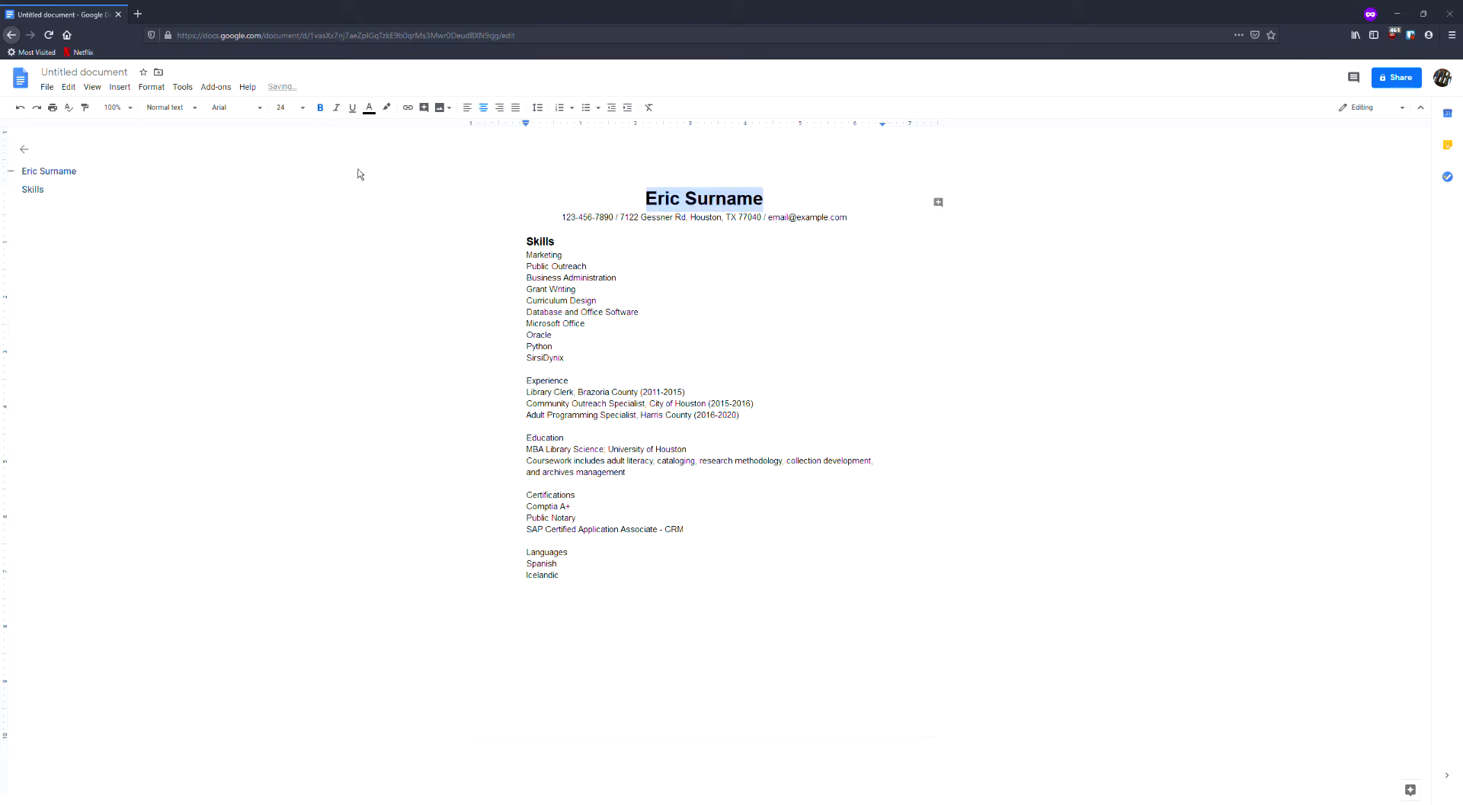
{"action": "left_click", "coordinate": [676, 255]}
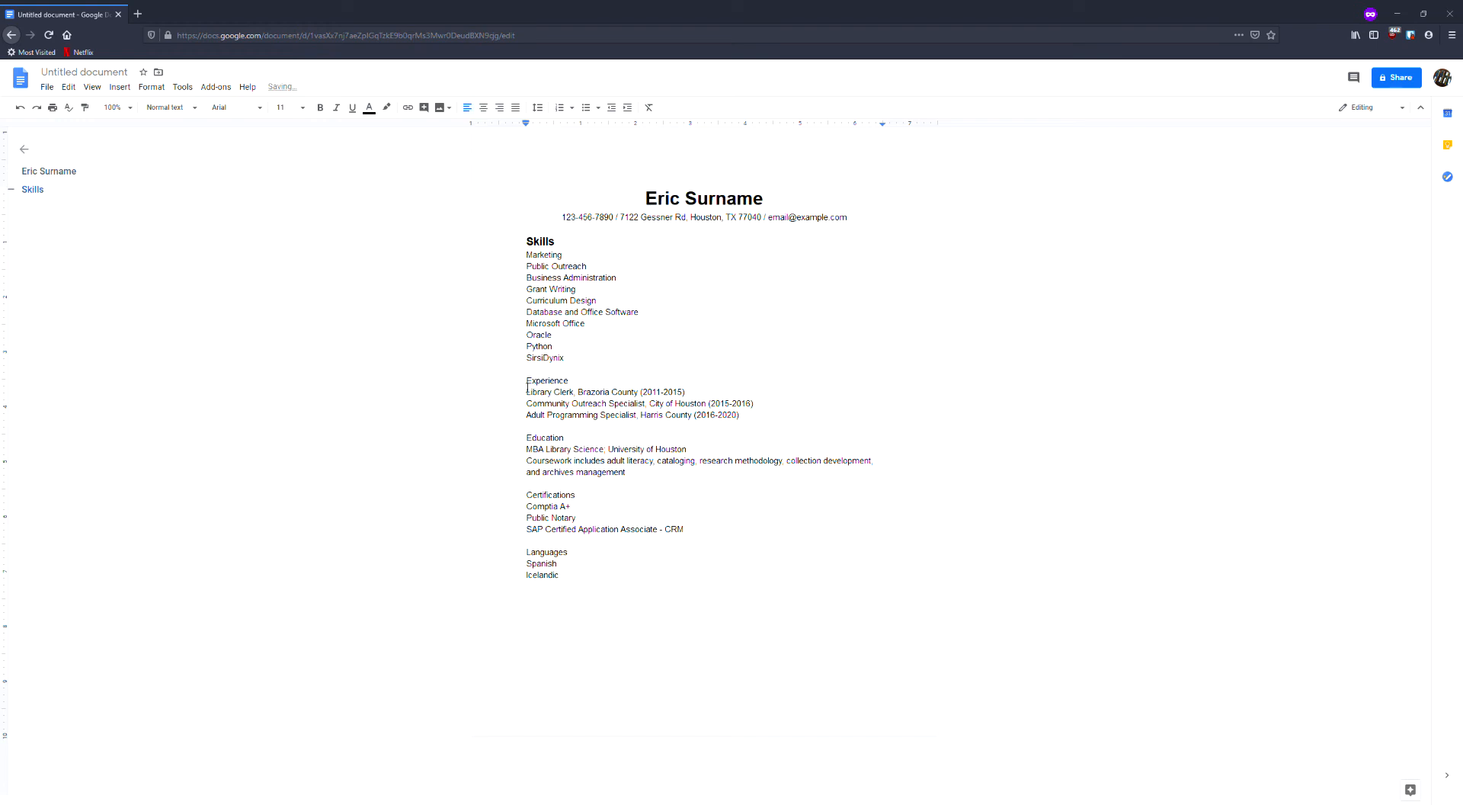
Set the Experience heading to font size 14 and make it bold.
{"action": "left_click_drag", "start_coordinate": [526, 381], "coordinate": [579, 382]}
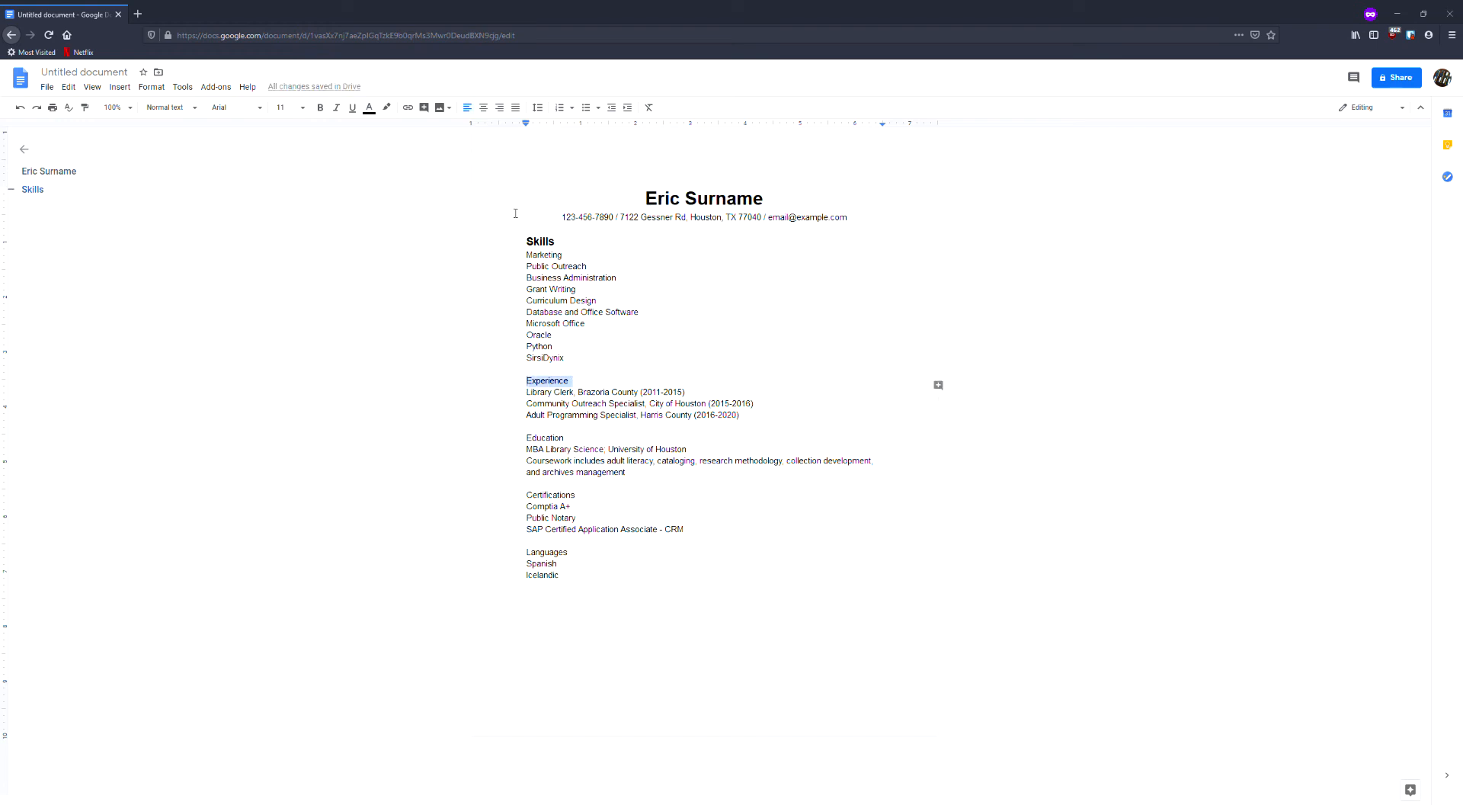
{"action": "left_click", "coordinate": [302, 109]}
{"action": "left_click", "coordinate": [299, 225]}
{"action": "left_click", "coordinate": [321, 108]}
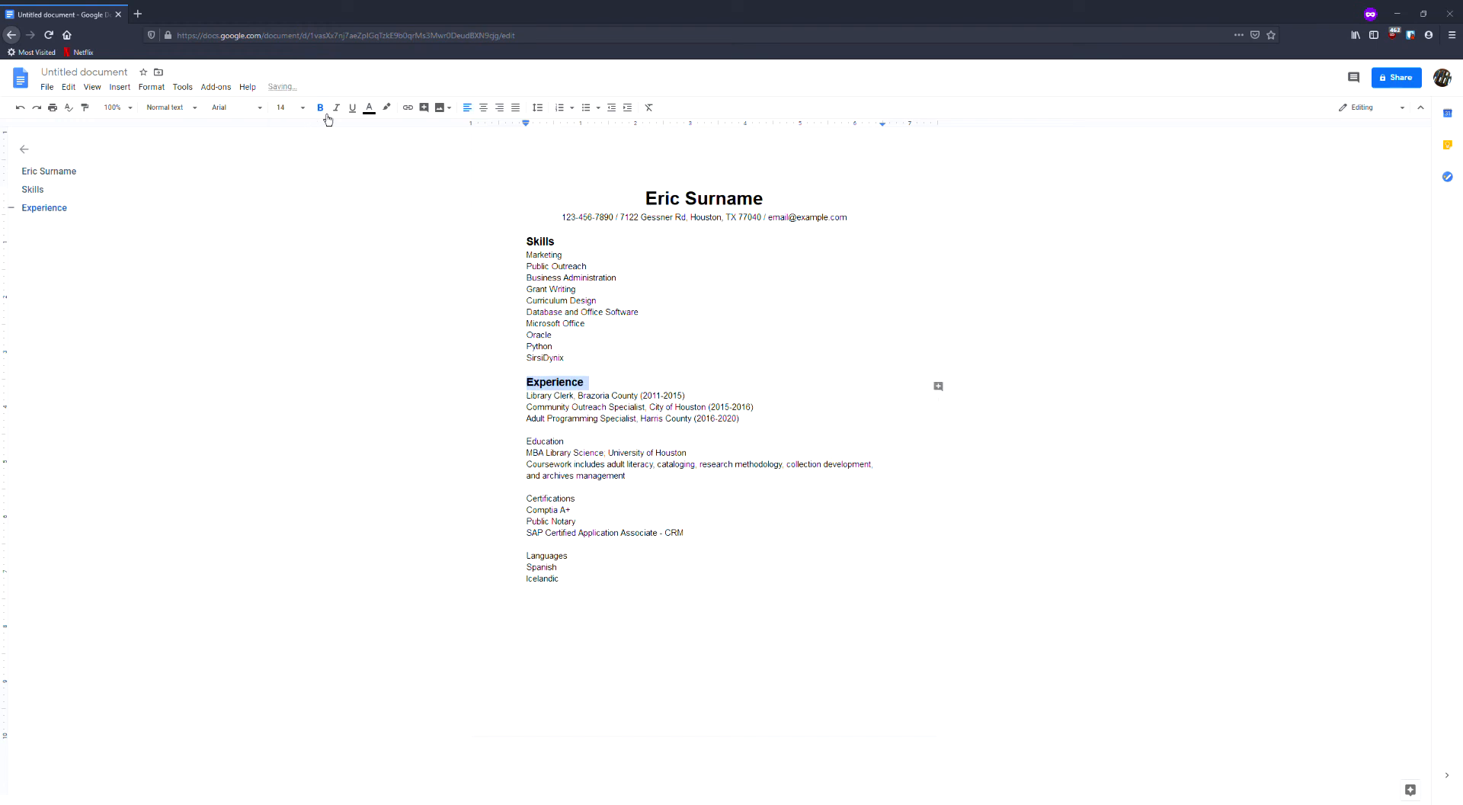
Set the Education heading to font size 14 and make it bold.
{"action": "left_click_drag", "start_coordinate": [525, 441], "coordinate": [573, 445]}
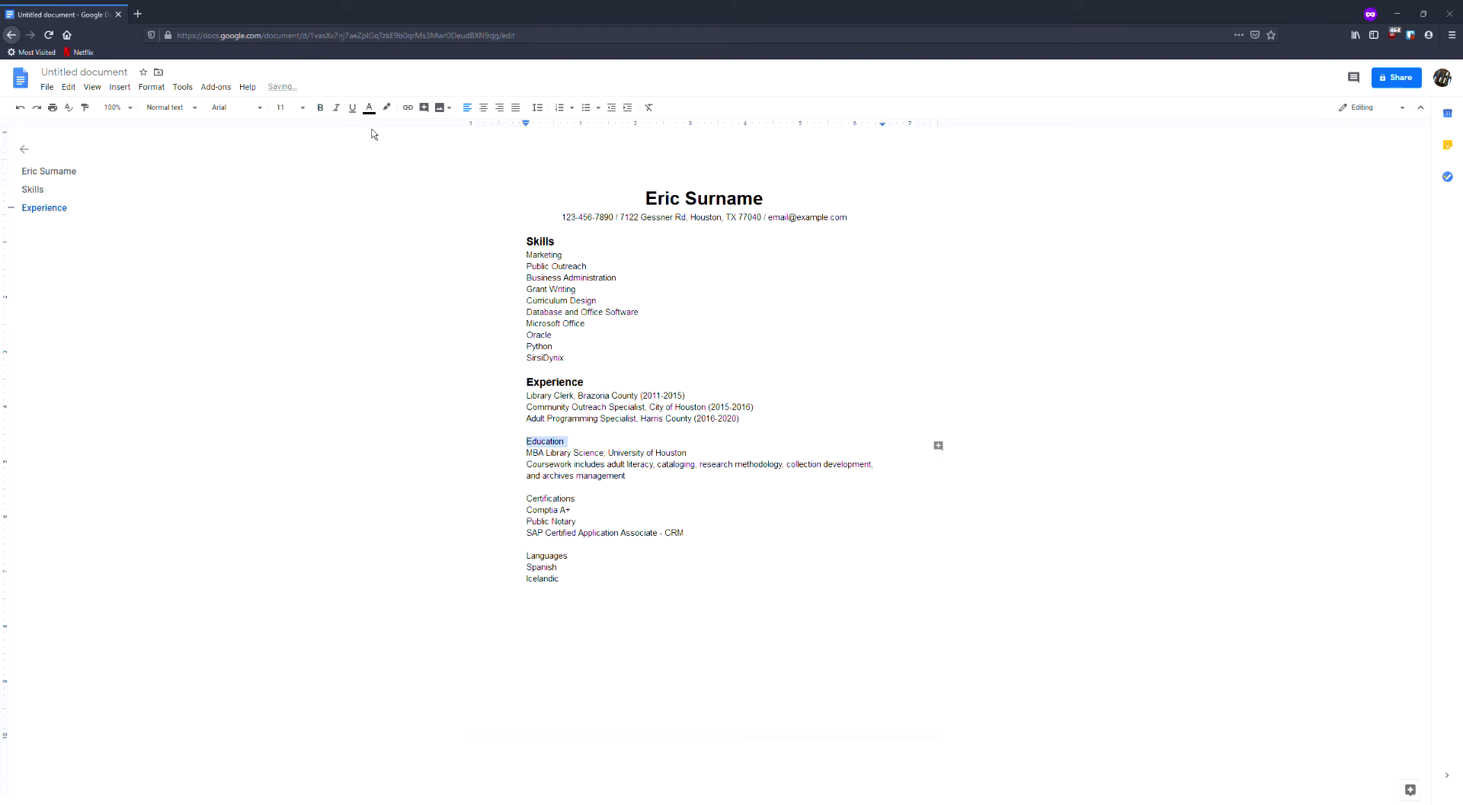
{"action": "left_click", "coordinate": [302, 109]}
{"action": "left_click", "coordinate": [294, 227]}
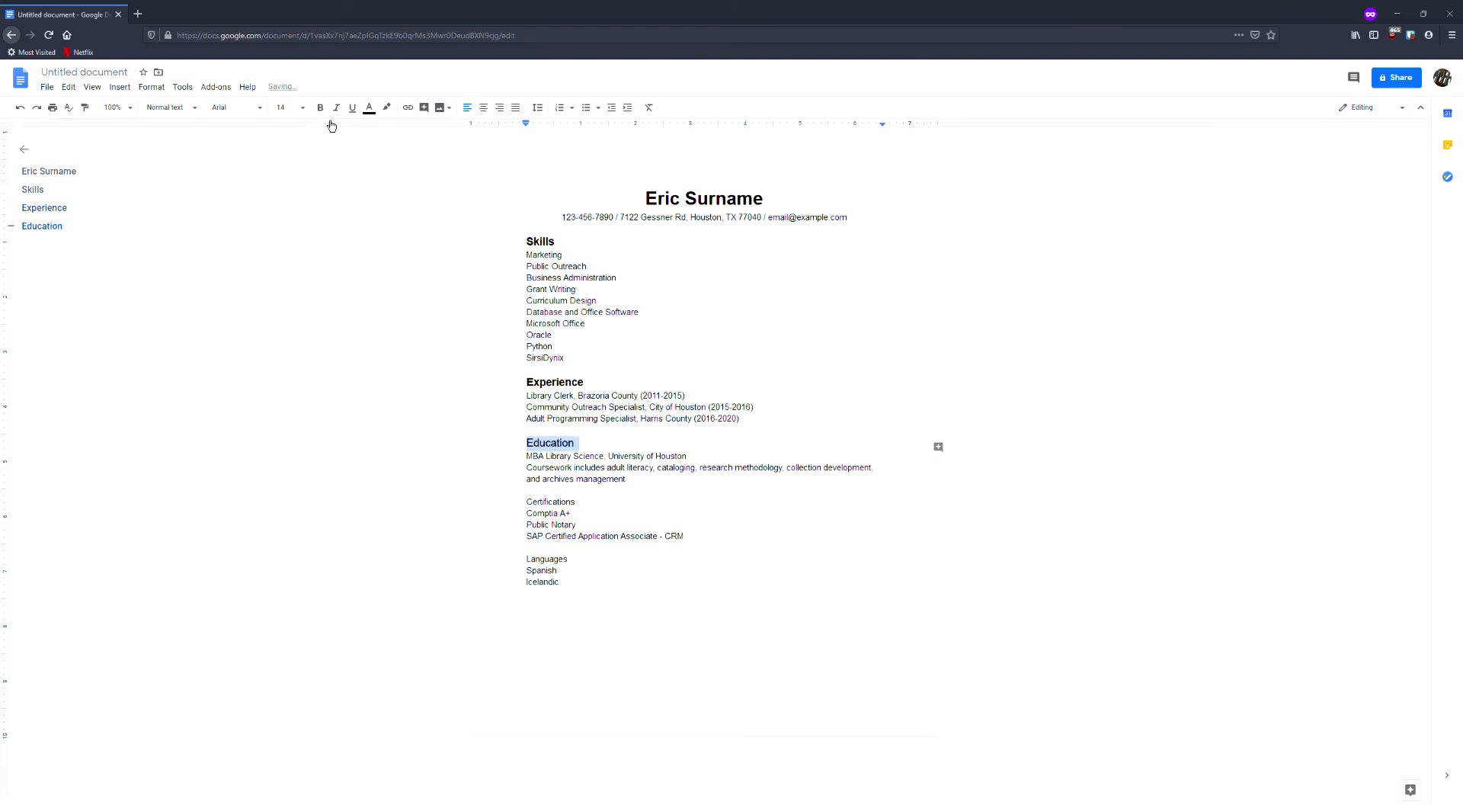
{"action": "left_click", "coordinate": [320, 108]}
Set the Certifications heading to font size 14 and make it bold.
{"action": "left_click_drag", "start_coordinate": [528, 506], "coordinate": [579, 503]}
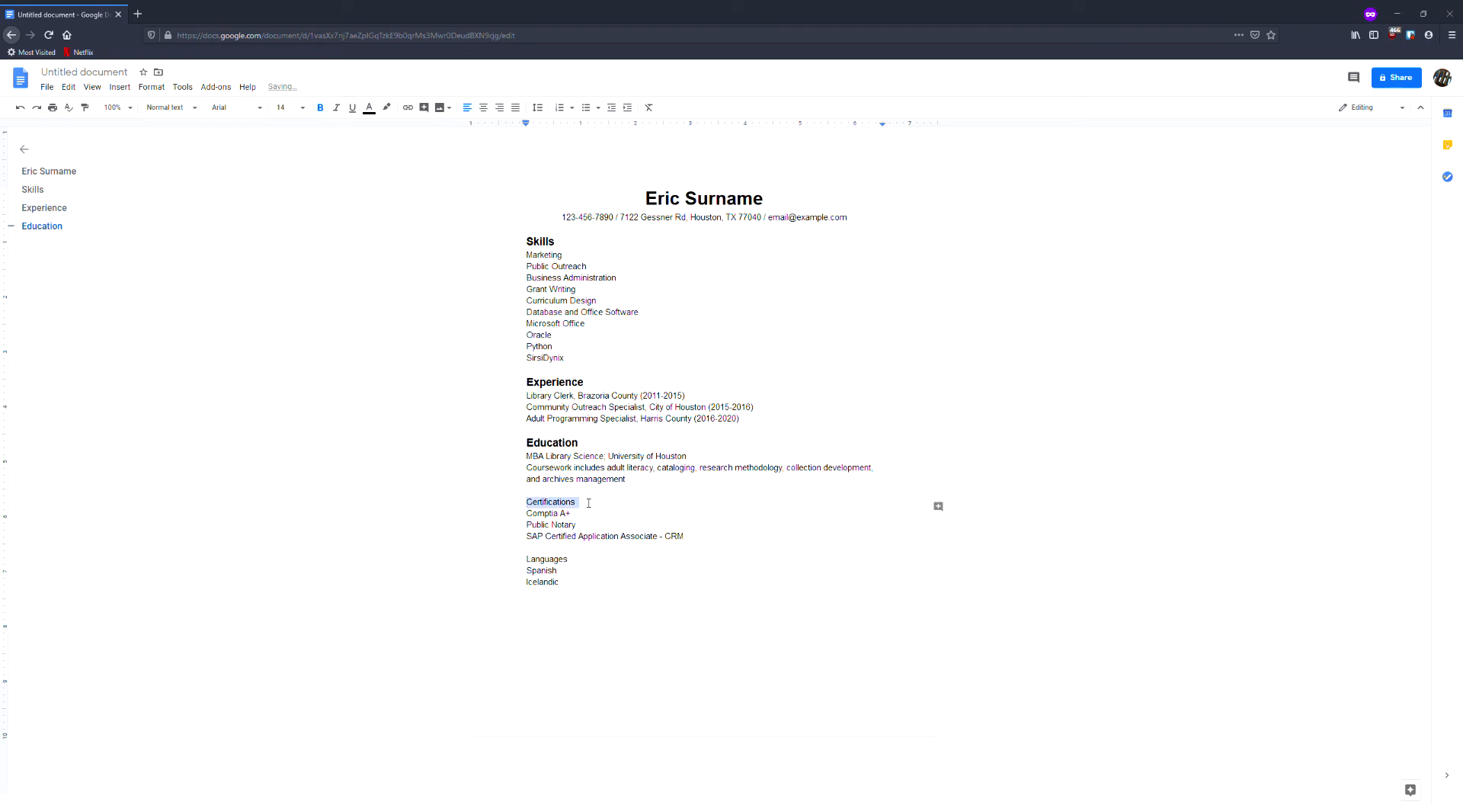
{"action": "left_click", "coordinate": [288, 108]}
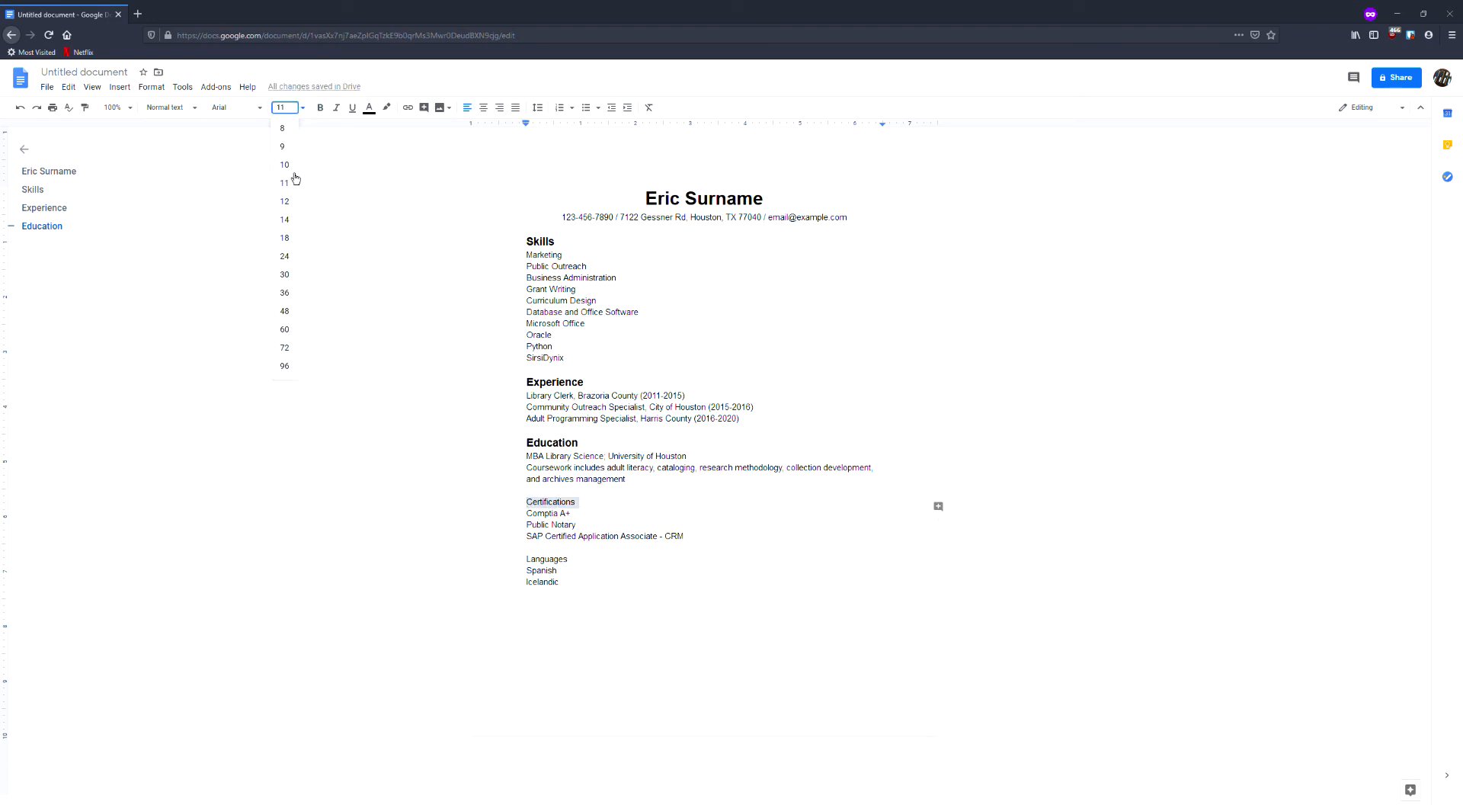
{"action": "left_click", "coordinate": [294, 224]}
{"action": "left_click", "coordinate": [321, 108]}
Set the Languages heading to font size 14 and make it bold.
{"action": "left_click_drag", "start_coordinate": [518, 568], "coordinate": [570, 564]}
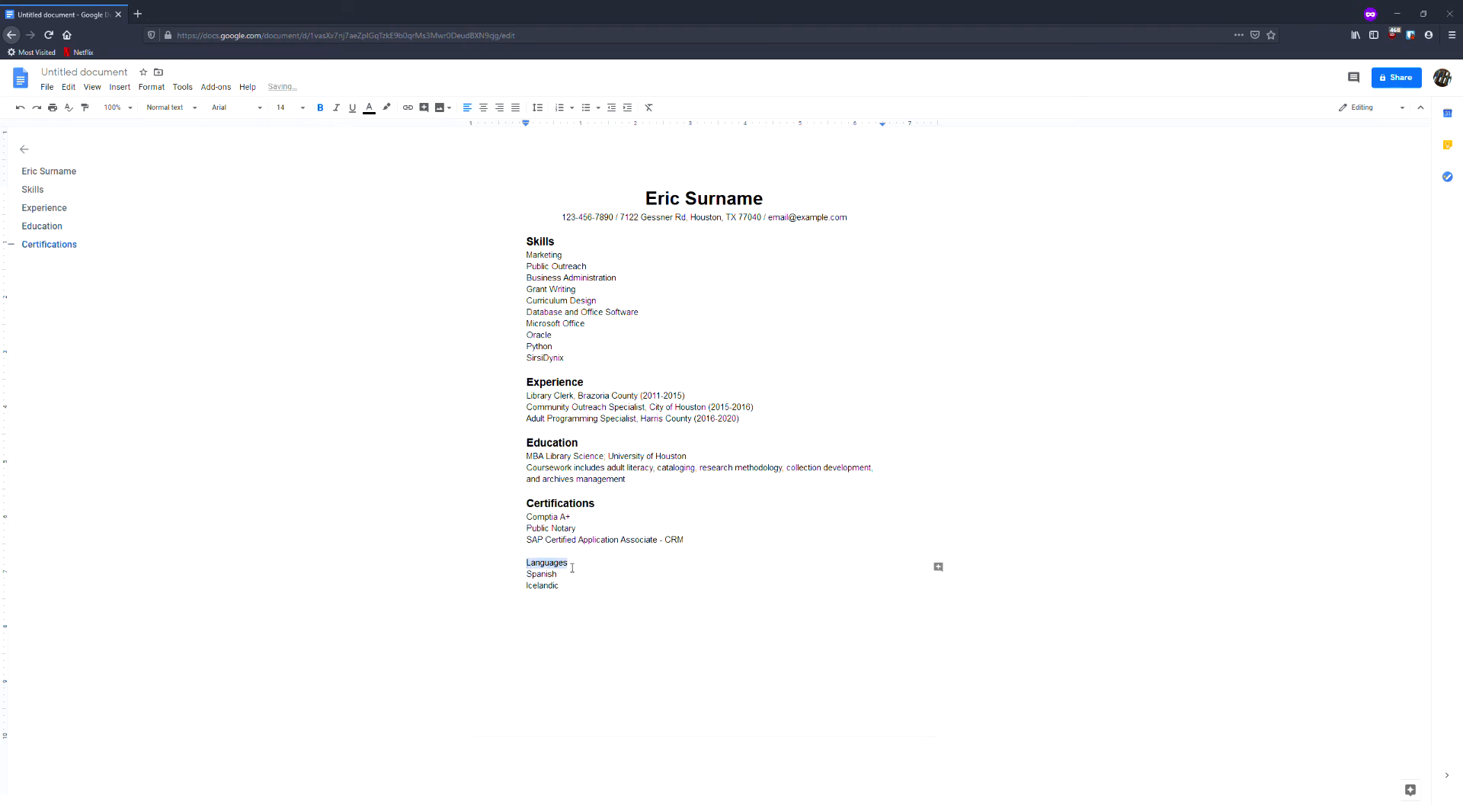
{"action": "left_click", "coordinate": [297, 108]}
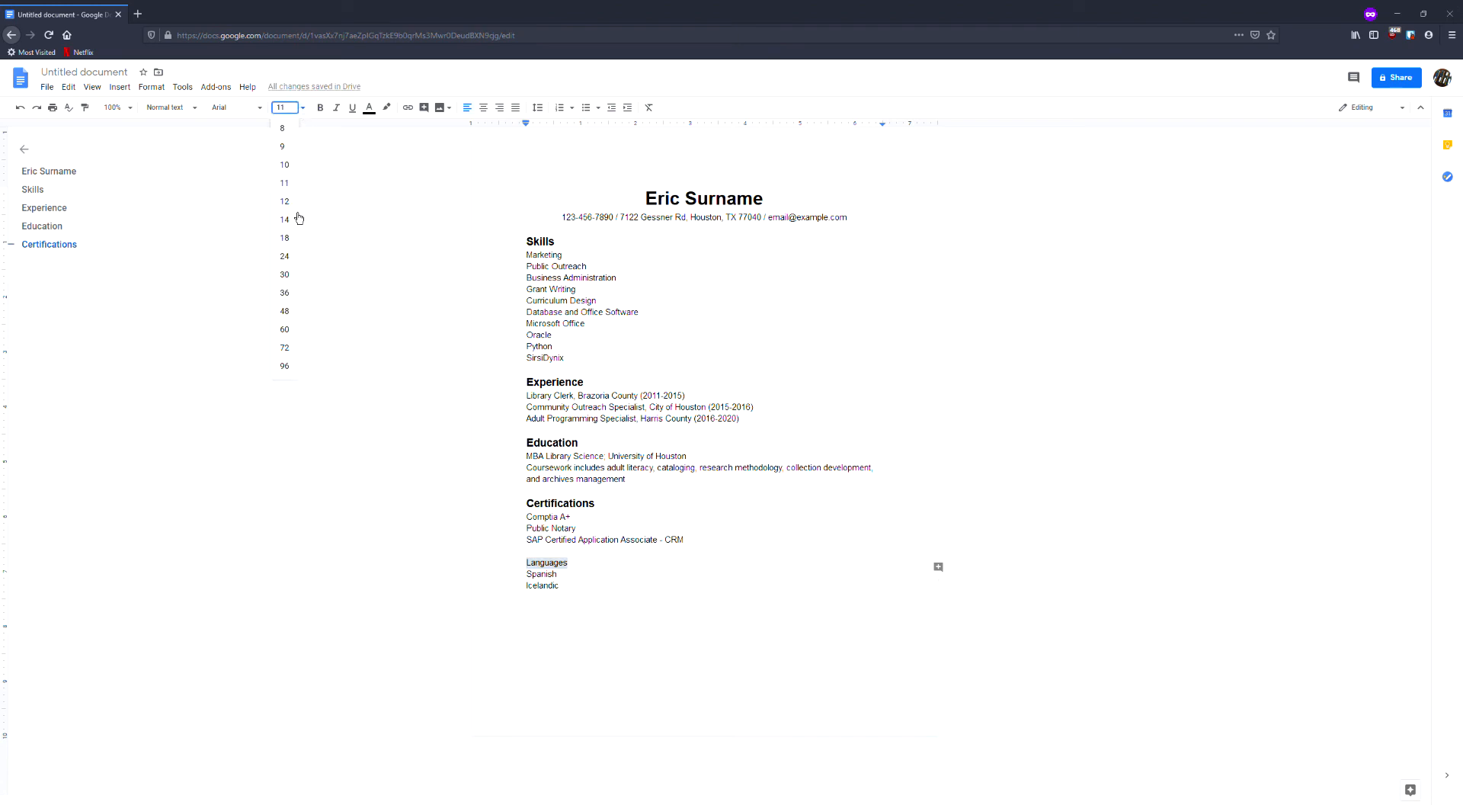
{"action": "left_click", "coordinate": [295, 222]}
{"action": "left_click", "coordinate": [321, 108]}
{"action": "left_click", "coordinate": [729, 581]}
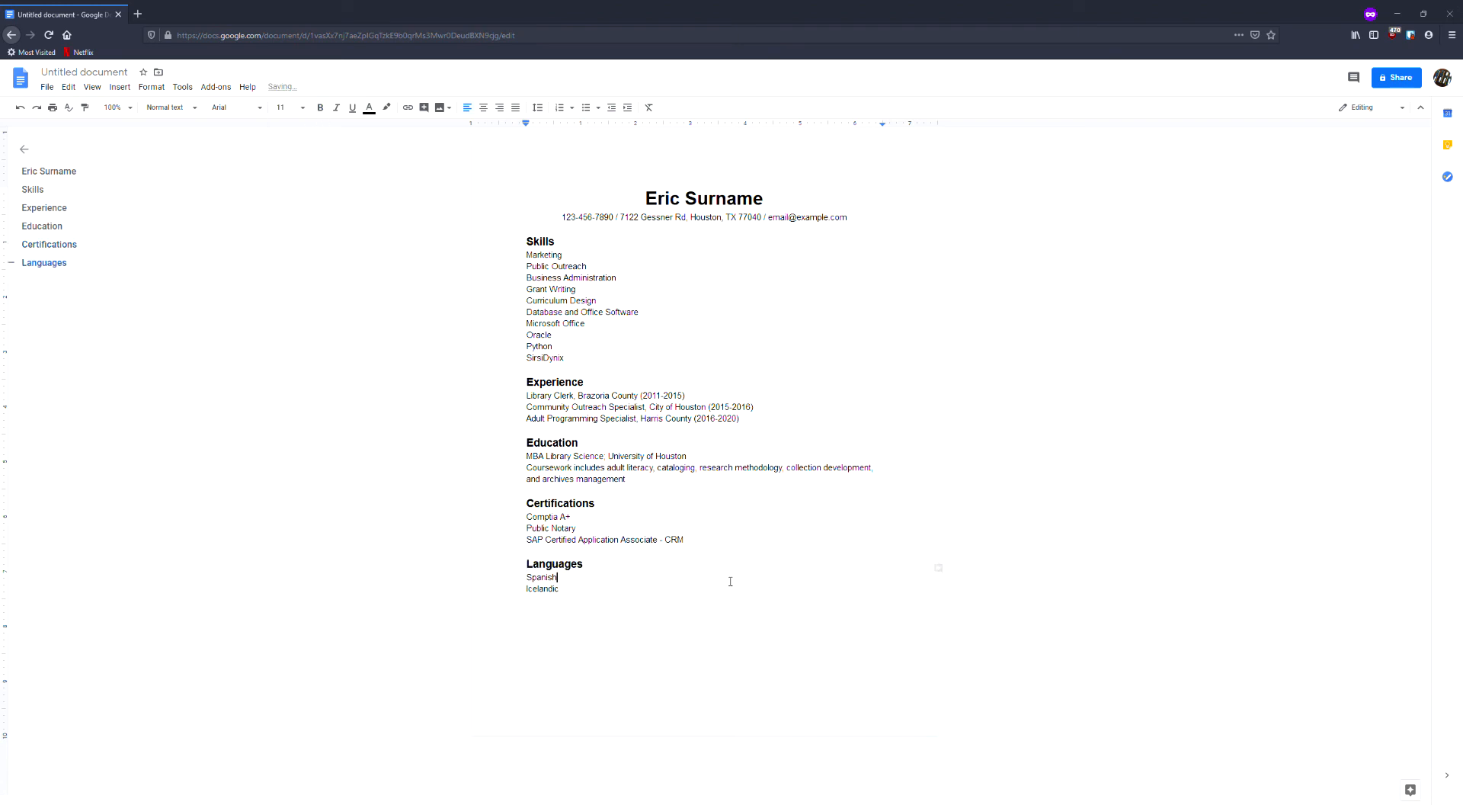
{"action": "left_click", "coordinate": [736, 598]}
{"action": "left_click_drag", "start_coordinate": [527, 255], "coordinate": [601, 369]}
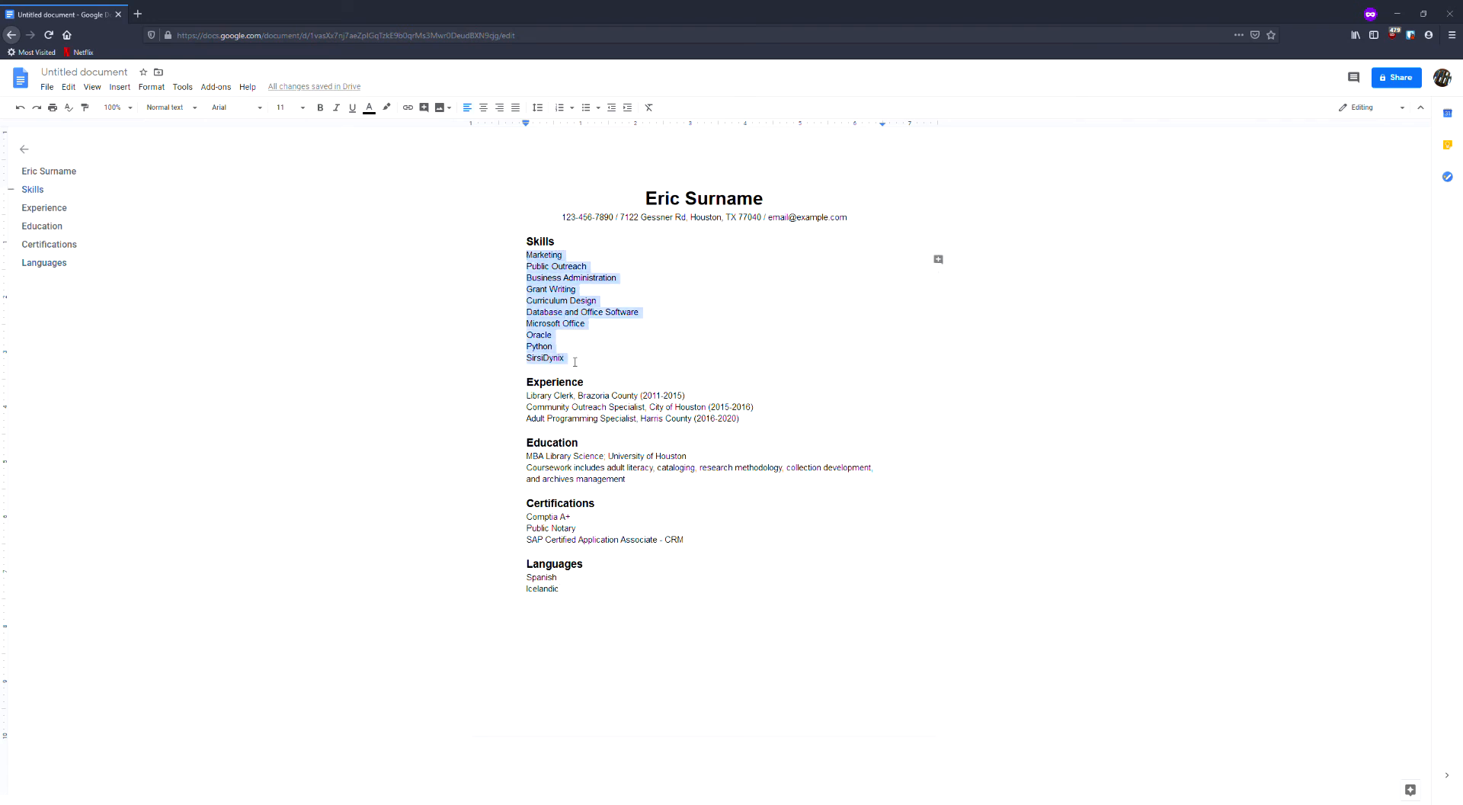
{"action": "left_click", "coordinate": [571, 107]}
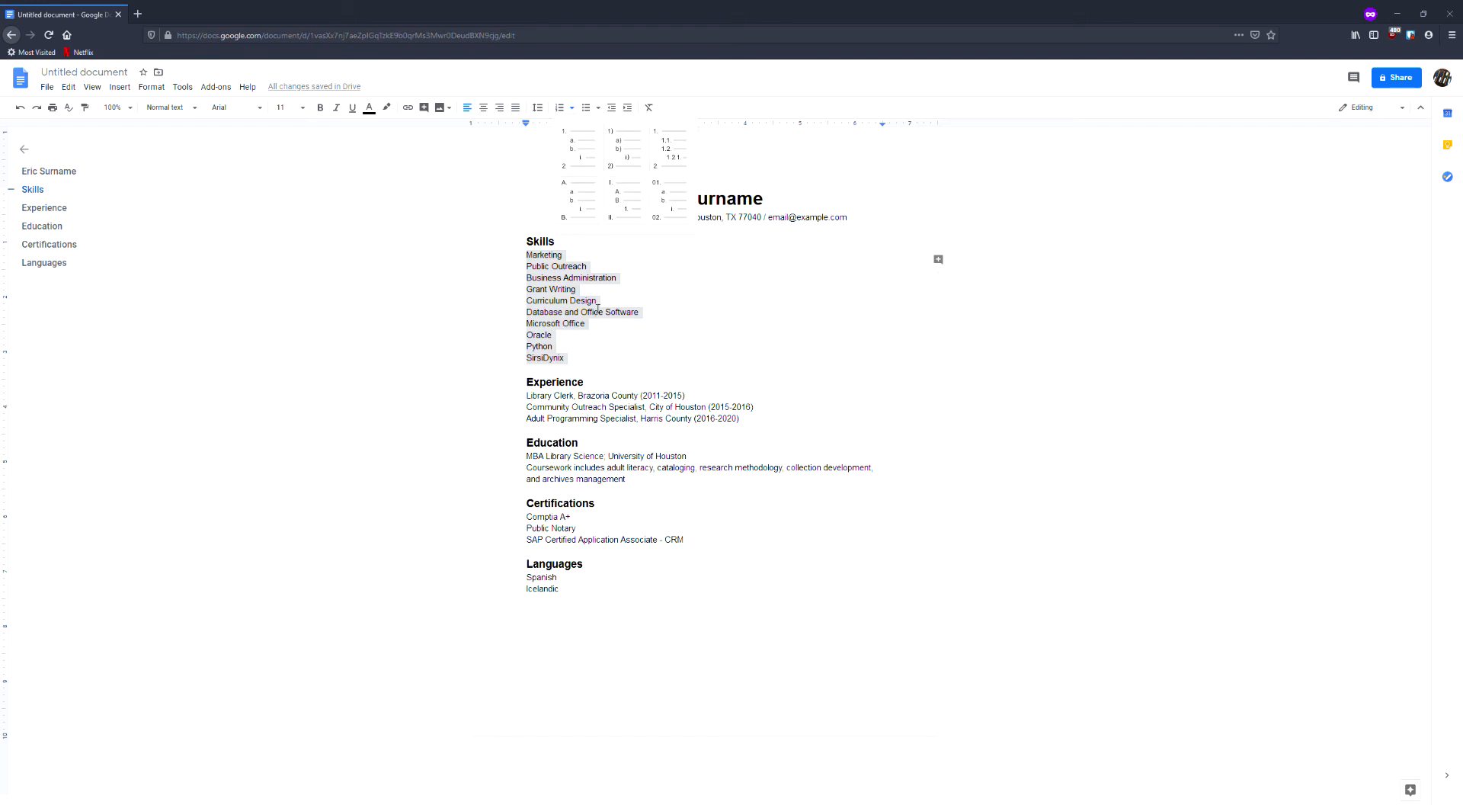
{"action": "left_click", "coordinate": [602, 109]}
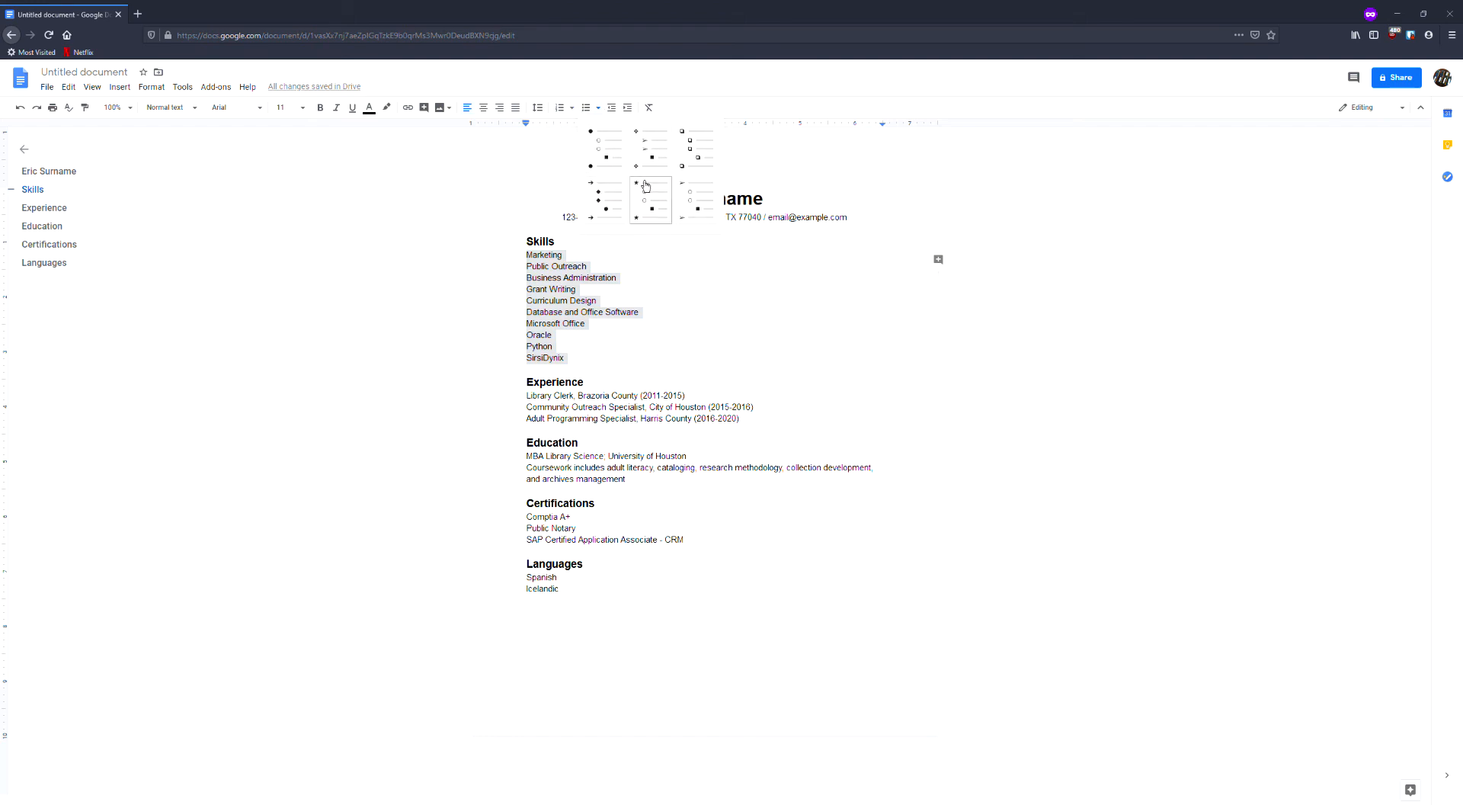
{"action": "left_click", "coordinate": [649, 334]}
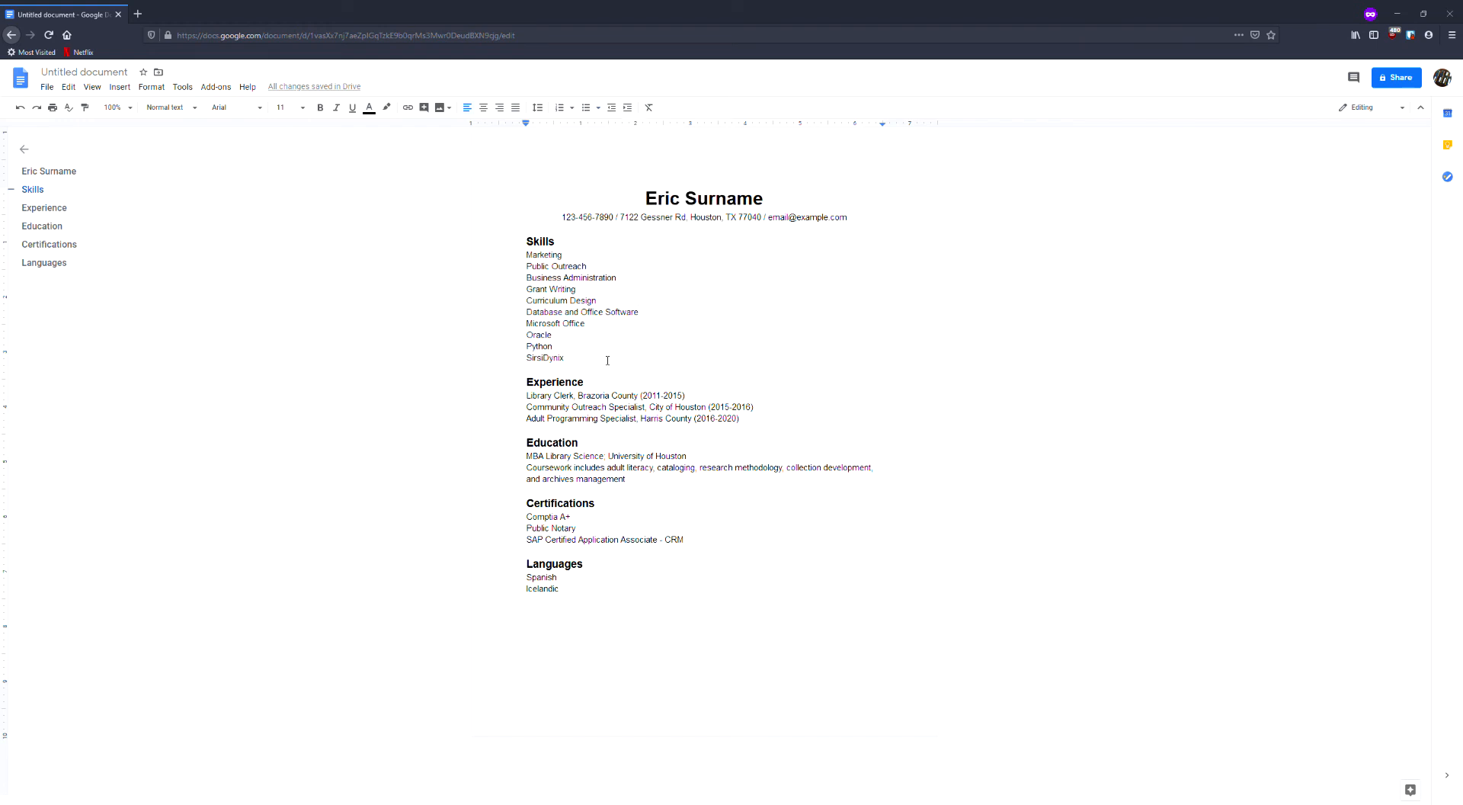
Format all the entries under the Skills heading, from Marketing to SirsiDynix, as a bulleted list.
{"action": "left_click_drag", "start_coordinate": [608, 360], "coordinate": [514, 261]}
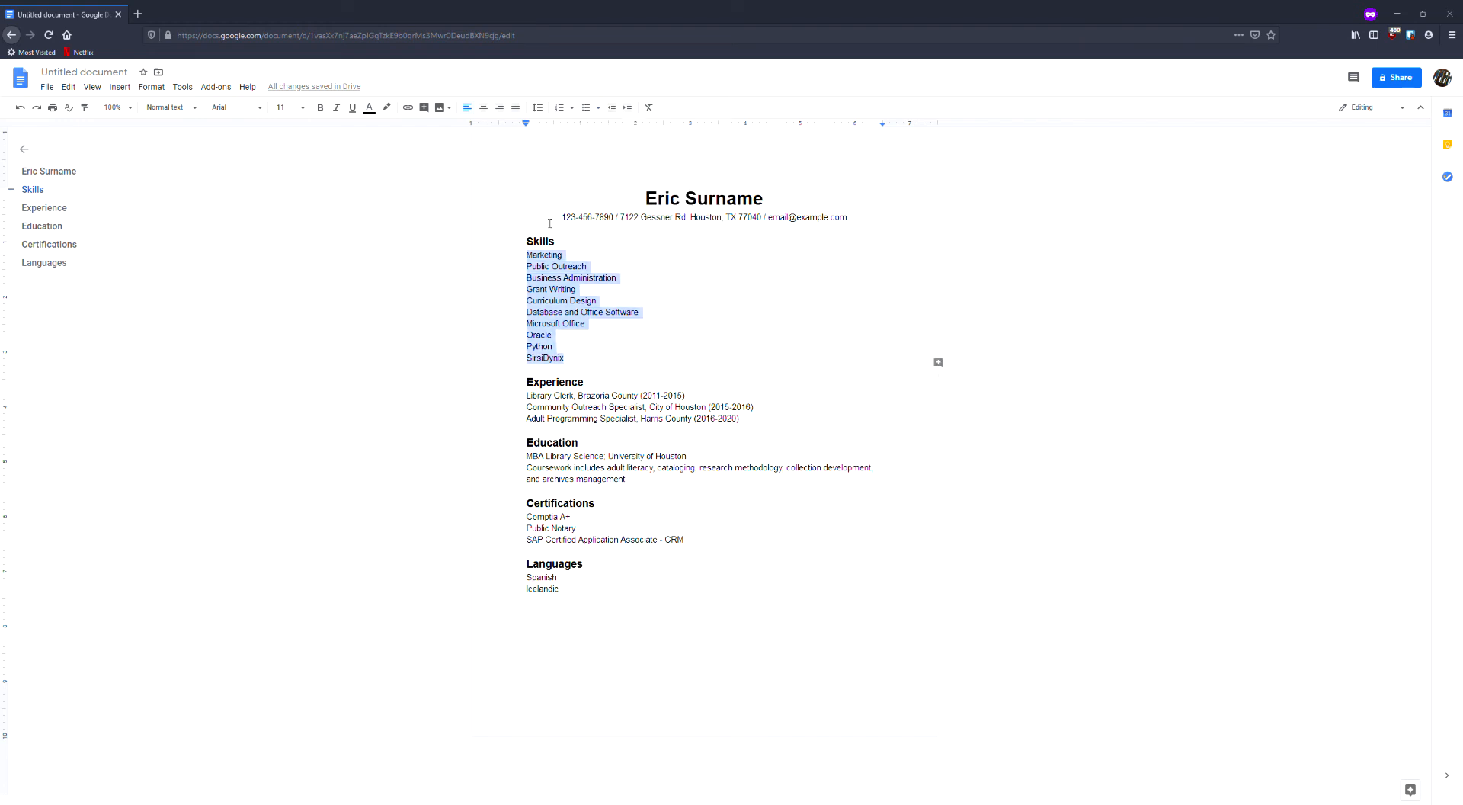
{"action": "left_click", "coordinate": [590, 112]}
{"action": "left_click", "coordinate": [604, 369]}
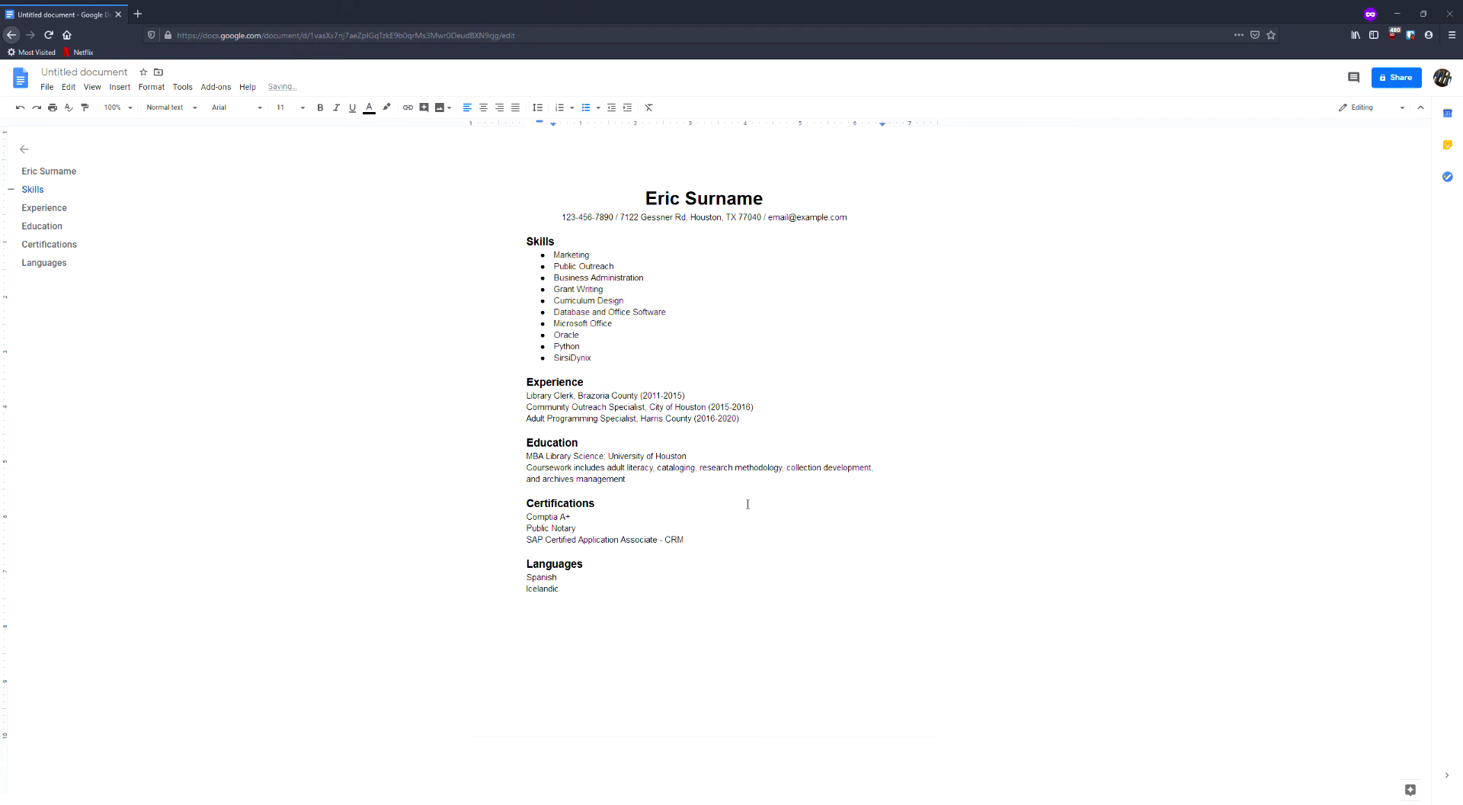
Format the entries under the Experience heading and those under the Education heading as bulleted lists.
{"action": "left_click_drag", "start_coordinate": [766, 426], "coordinate": [526, 395]}
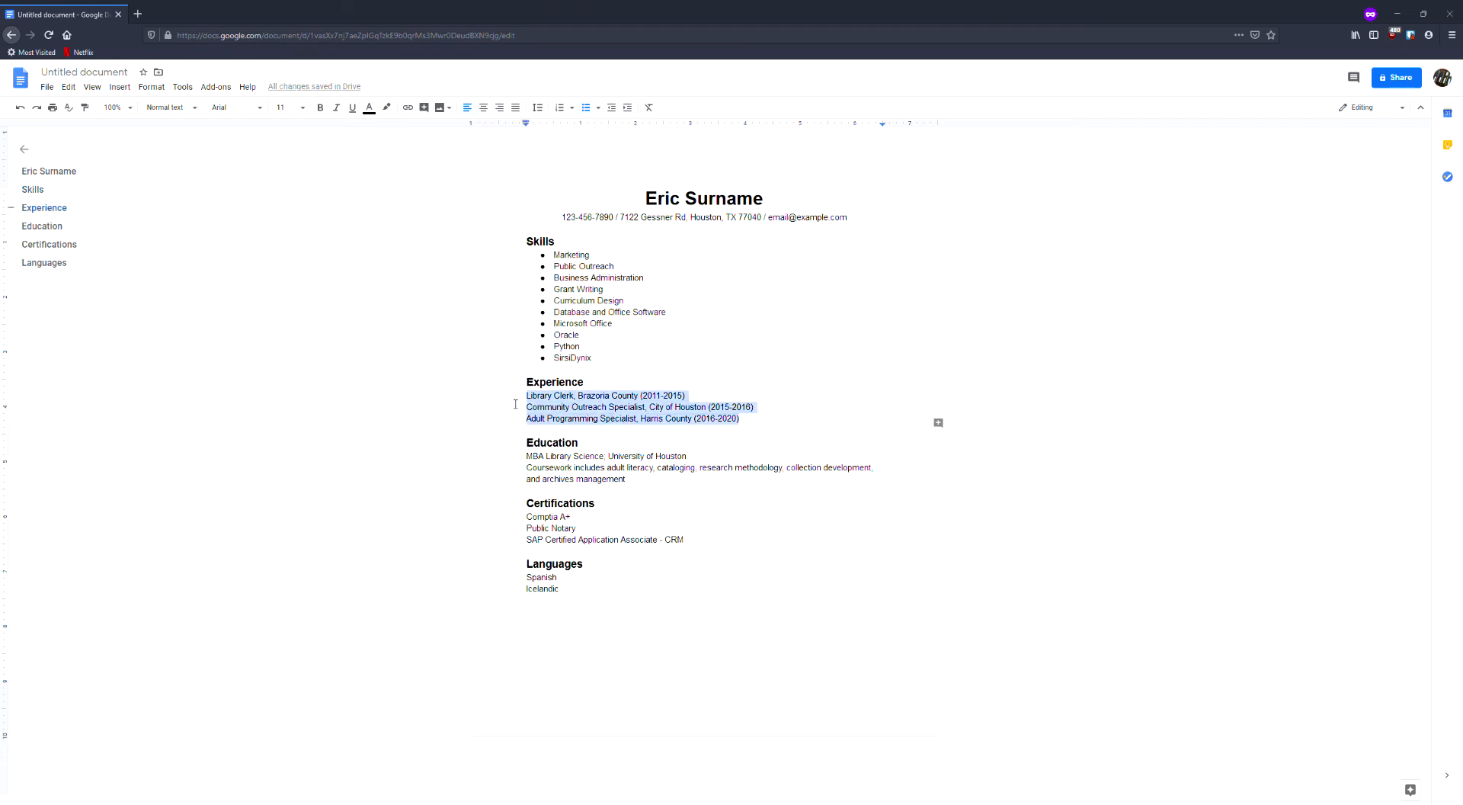
{"action": "left_click", "coordinate": [586, 107]}
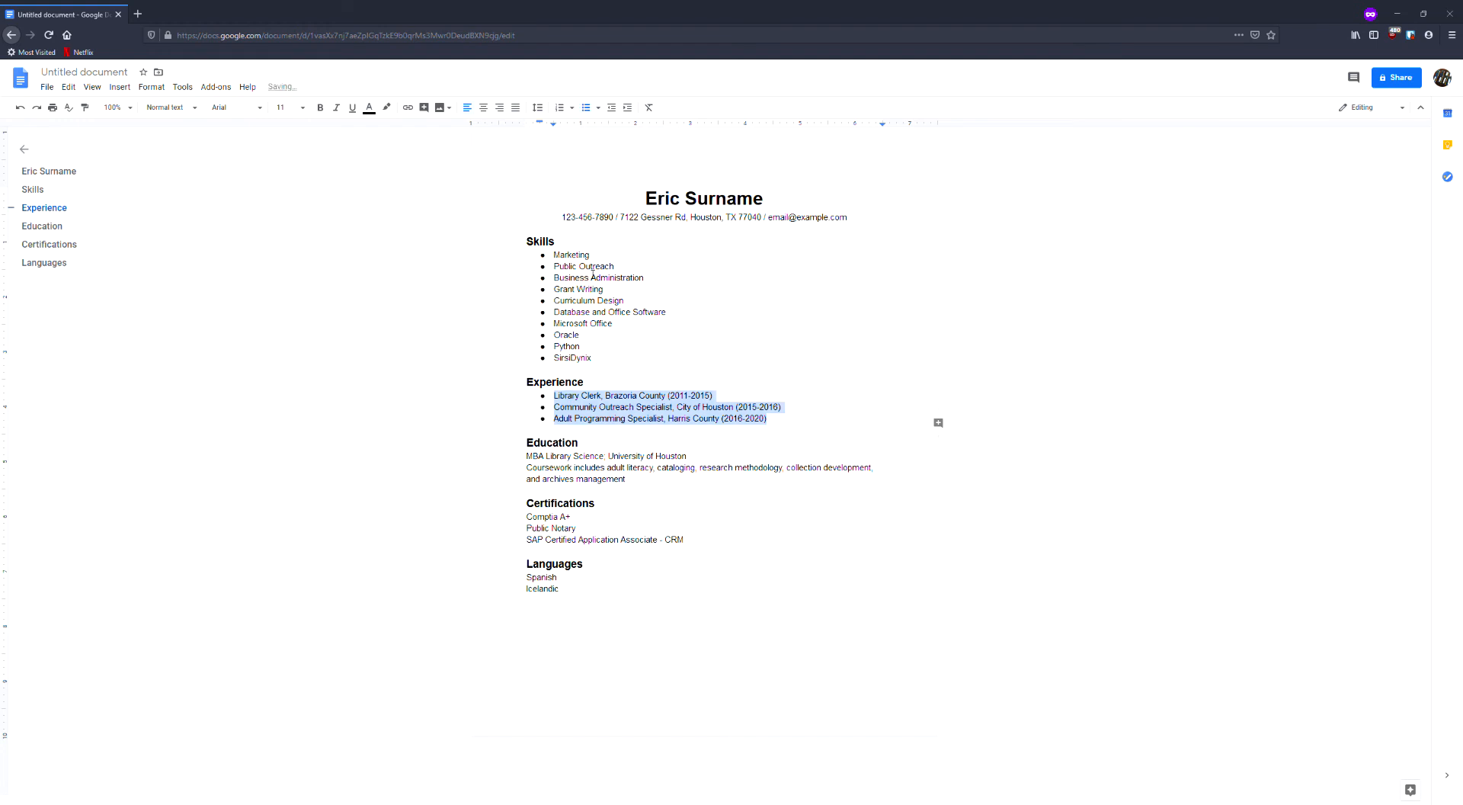
{"action": "left_click_drag", "start_coordinate": [641, 486], "coordinate": [543, 457]}
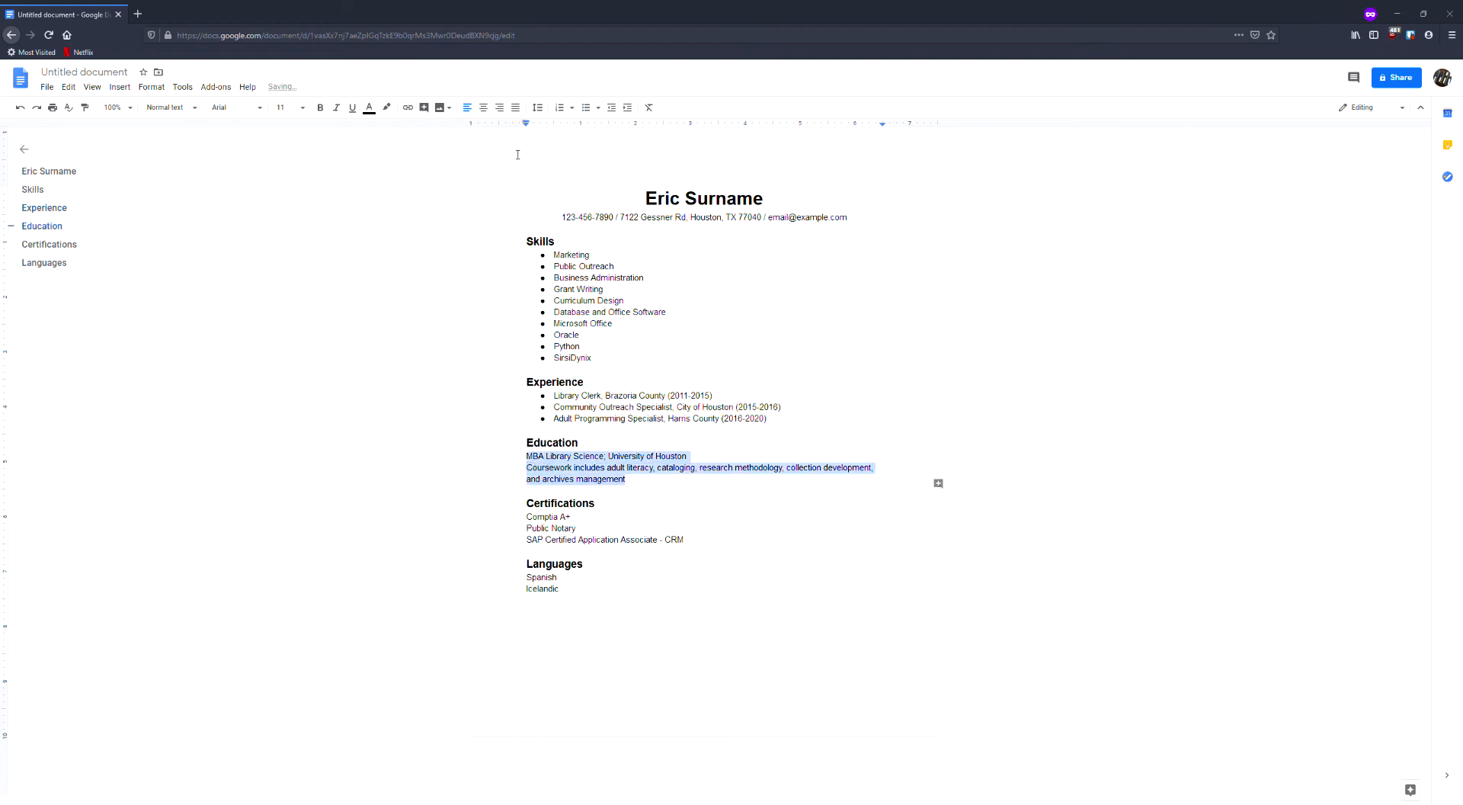
{"action": "left_click", "coordinate": [560, 109]}
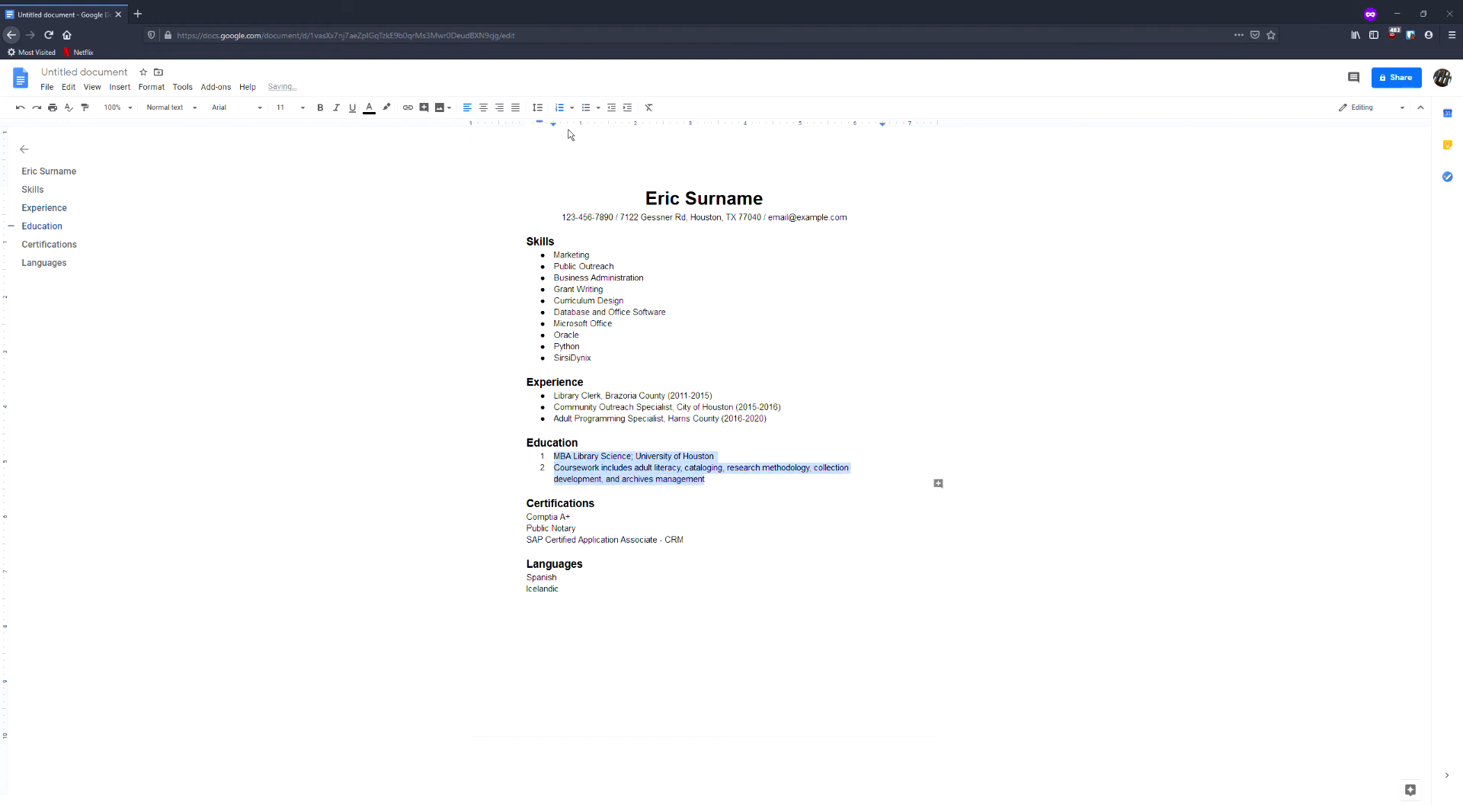
{"action": "left_click", "coordinate": [586, 107]}
Format the entries under the Certifications heading and those under the Languages heading as bulleted lists.
{"action": "left_click_drag", "start_coordinate": [746, 547], "coordinate": [527, 515]}
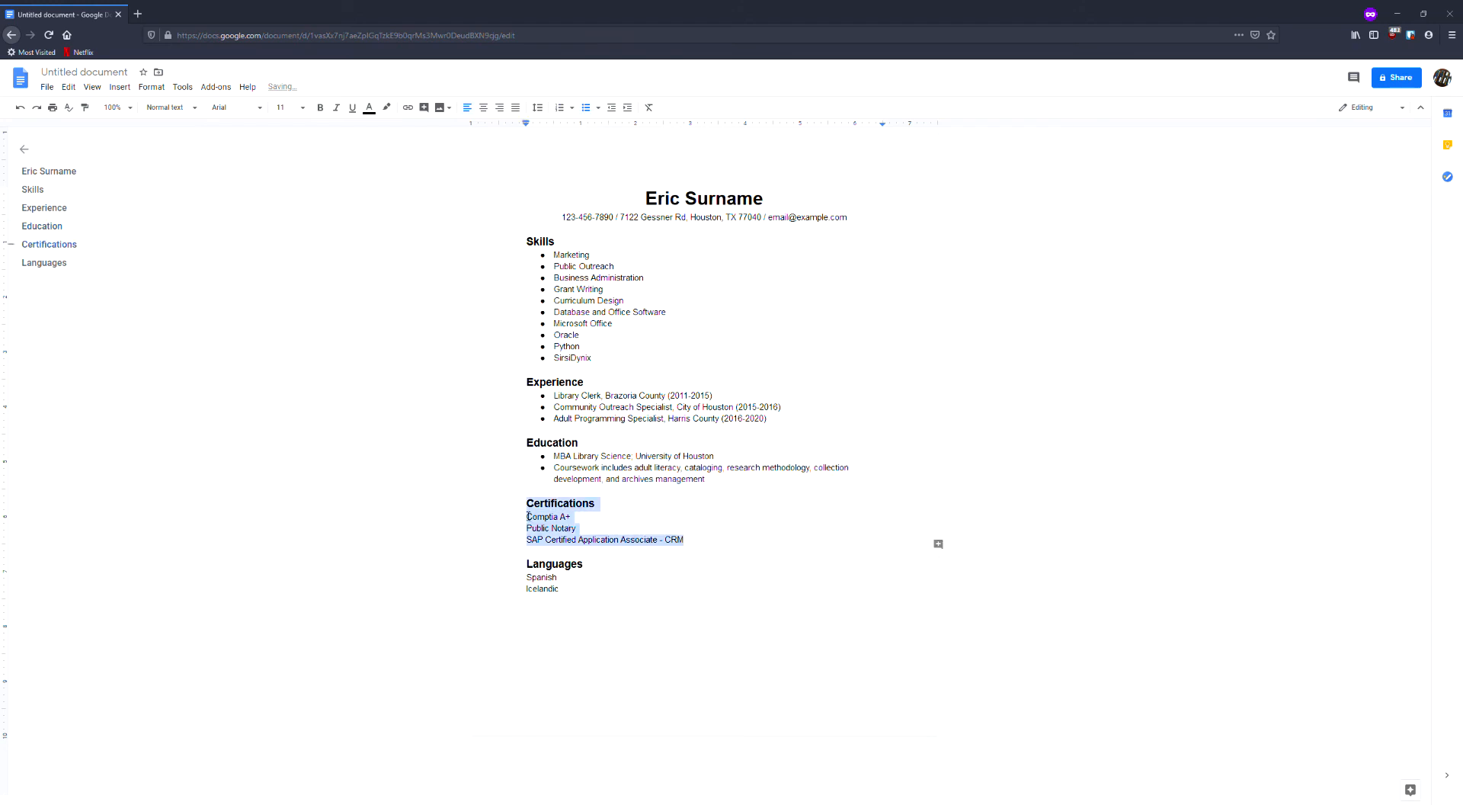
{"action": "left_click", "coordinate": [587, 108]}
{"action": "left_click_drag", "start_coordinate": [623, 600], "coordinate": [522, 576]}
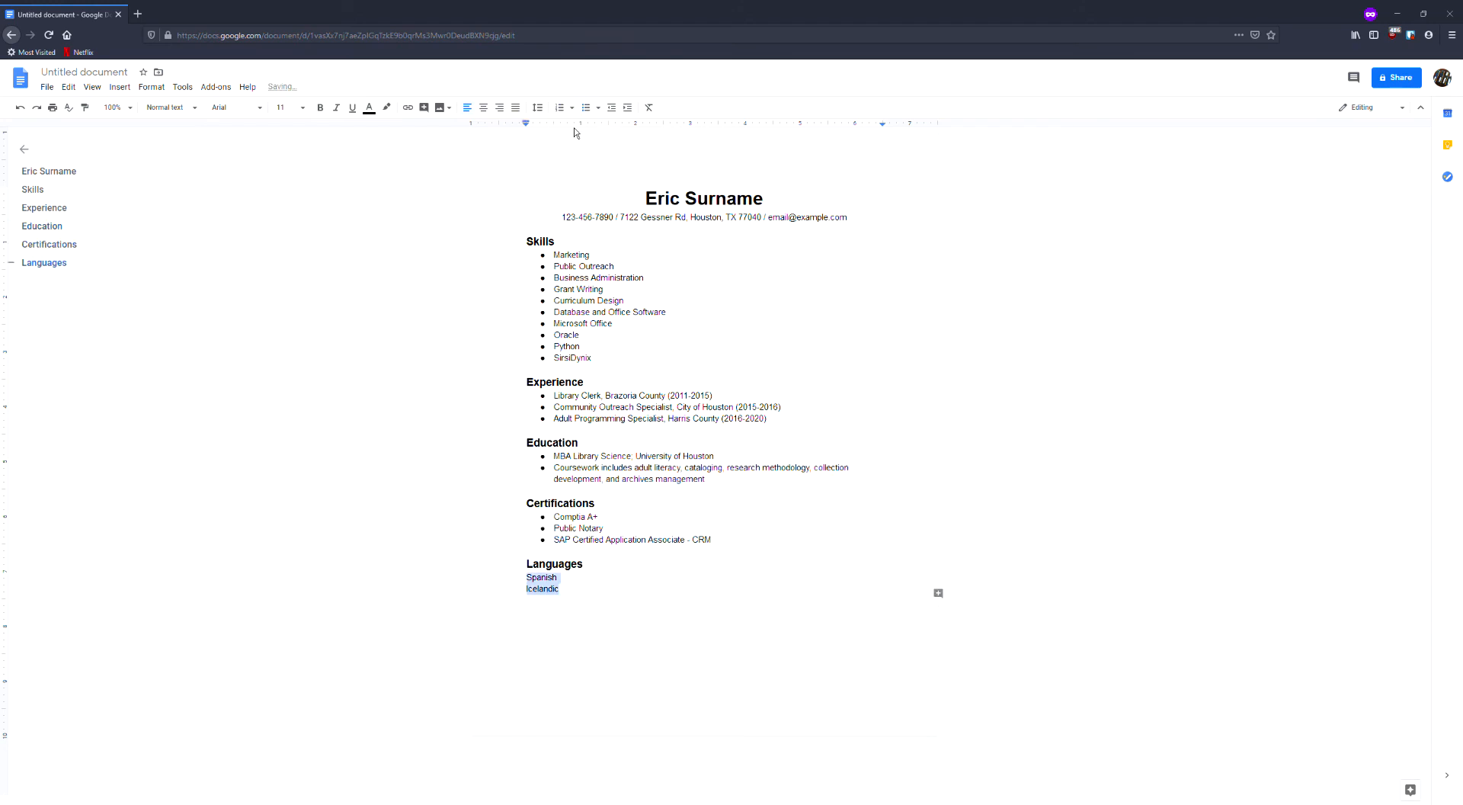
{"action": "left_click", "coordinate": [586, 107]}
{"action": "left_click", "coordinate": [682, 634]}
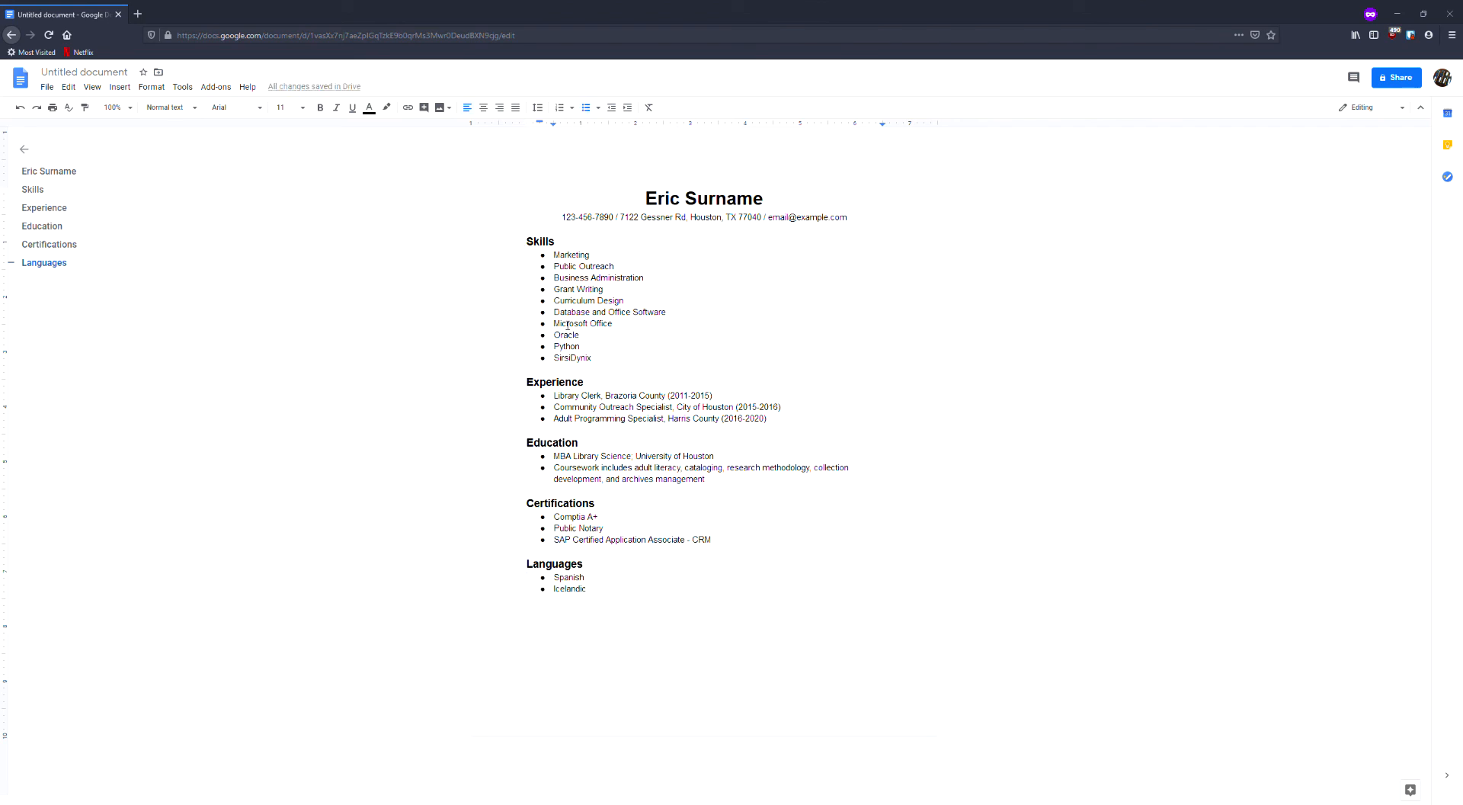
Indent Microsoft Office, Oracle, Python and SirsiDynix one level as sub-bullets of Database and Office Software.
{"action": "left_click_drag", "start_coordinate": [556, 314], "coordinate": [678, 320]}
{"action": "left_click_drag", "start_coordinate": [592, 359], "coordinate": [553, 335]}
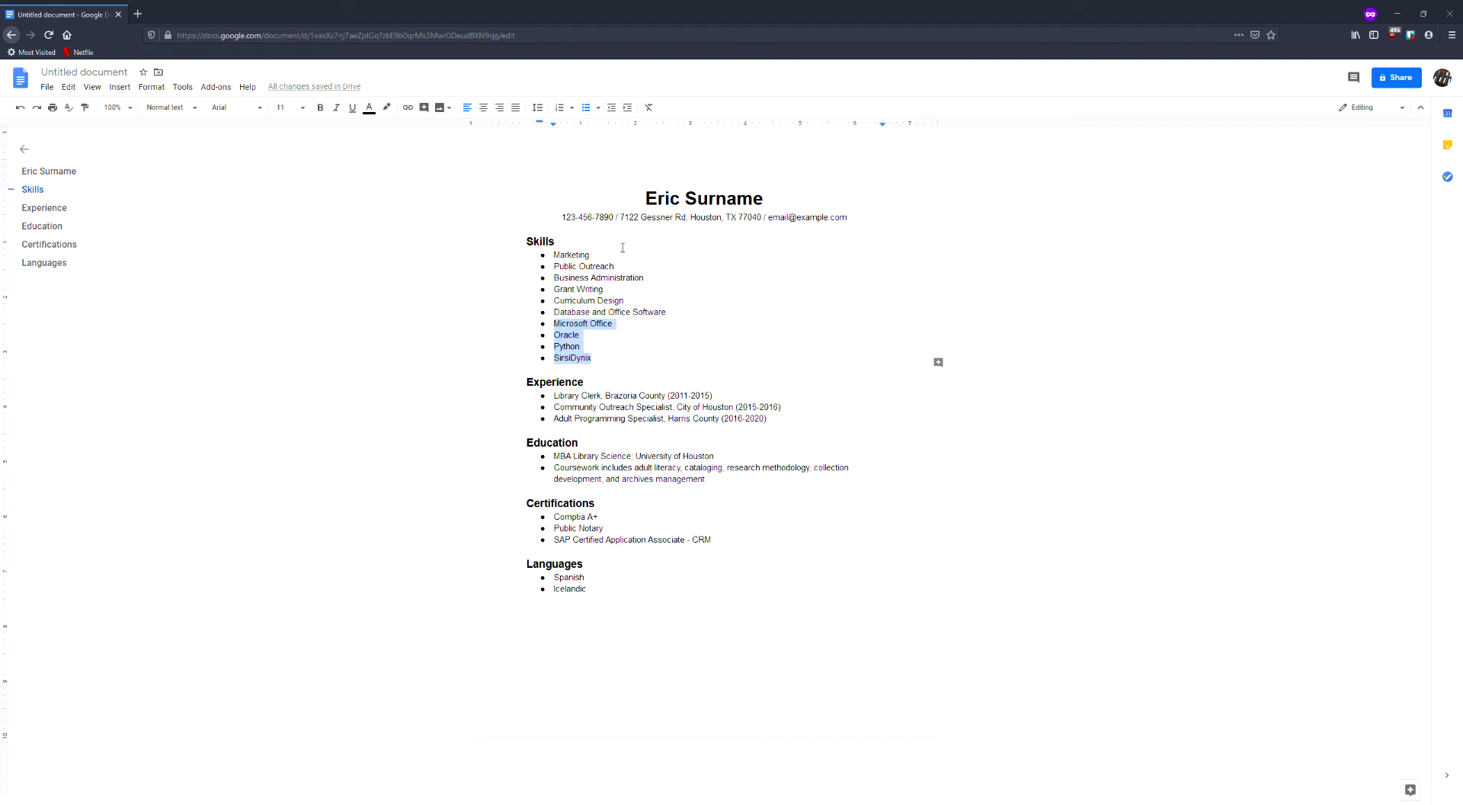
{"action": "left_click", "coordinate": [629, 108]}
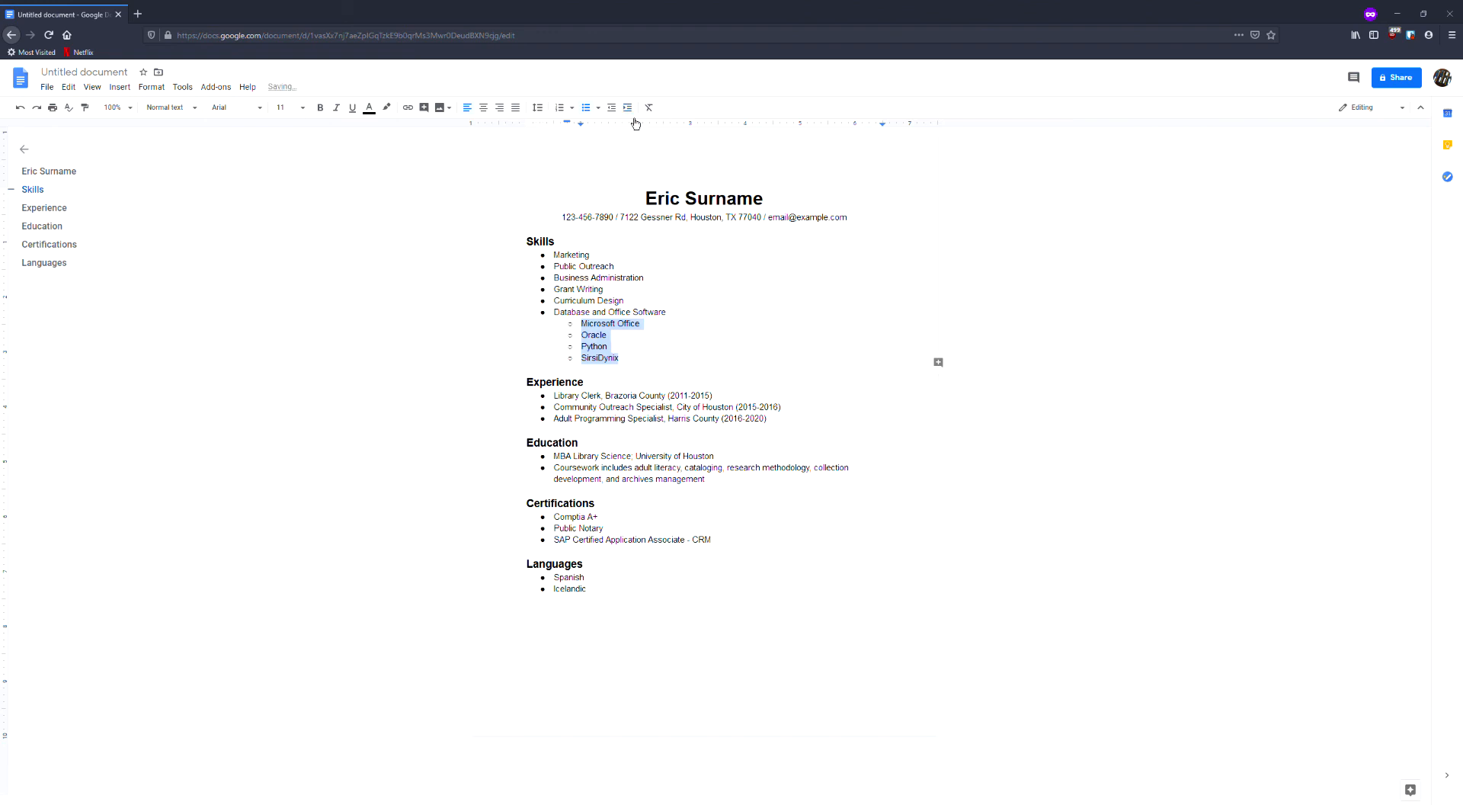
{"action": "left_click", "coordinate": [642, 367]}
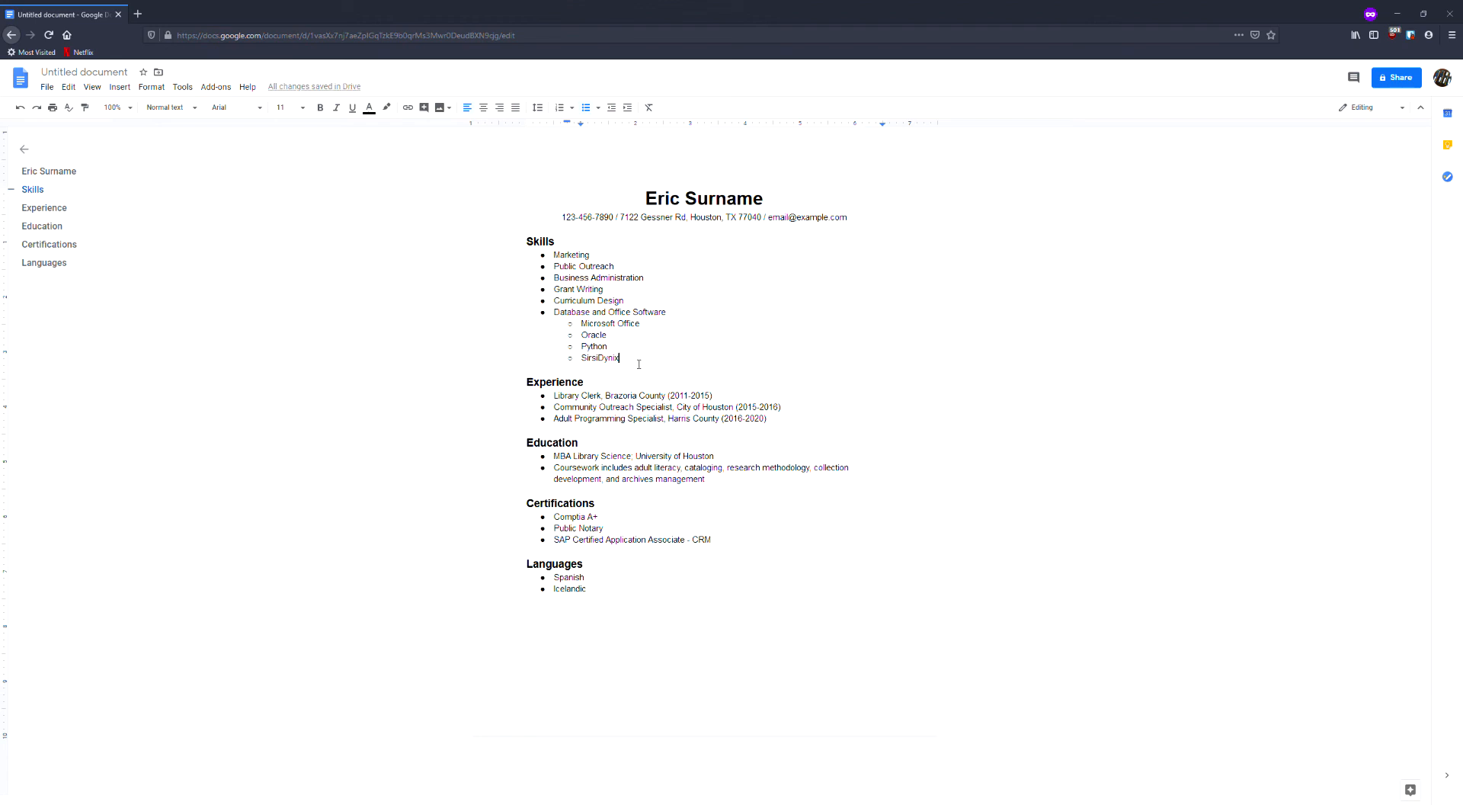
{"action": "left_click_drag", "start_coordinate": [640, 362], "coordinate": [675, 318]}
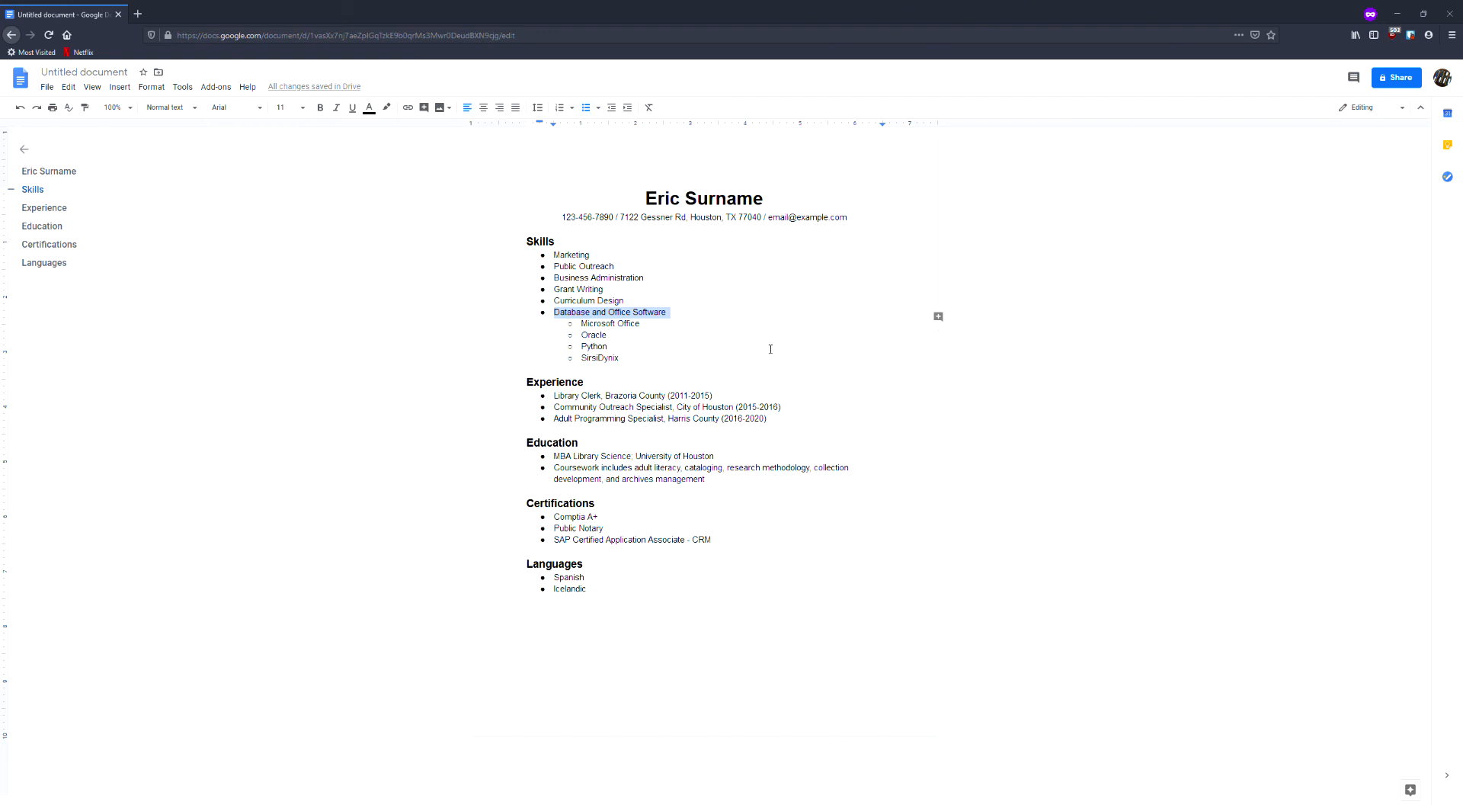
Remove the bullet from the coursework description under Education, keeping it indented beneath the MBA Library Science entry.
{"action": "left_click", "coordinate": [820, 540]}
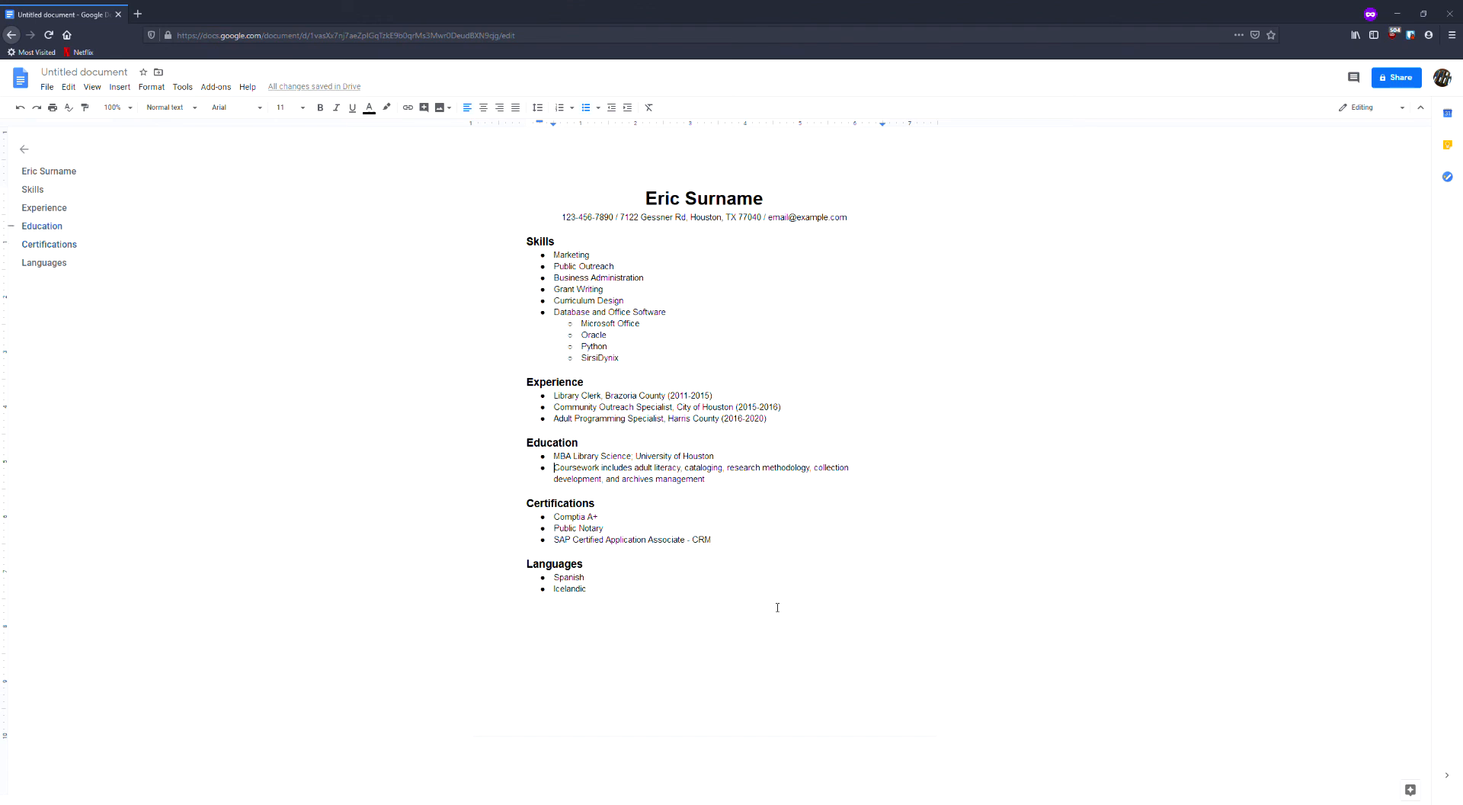
{"action": "key", "text": "BackSpace"}
{"action": "left_click_drag", "start_coordinate": [717, 489], "coordinate": [555, 474]}
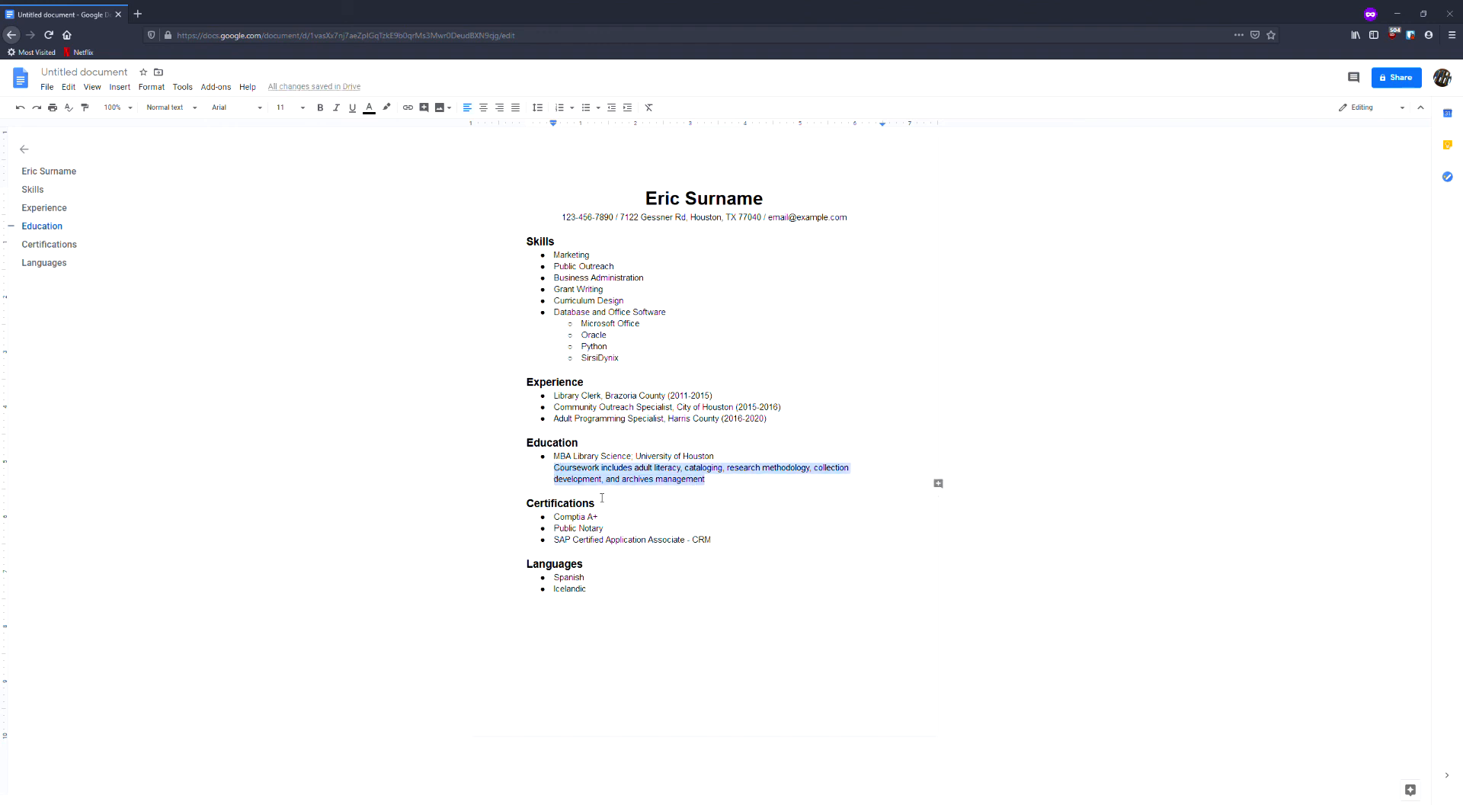
{"action": "left_click", "coordinate": [718, 488]}
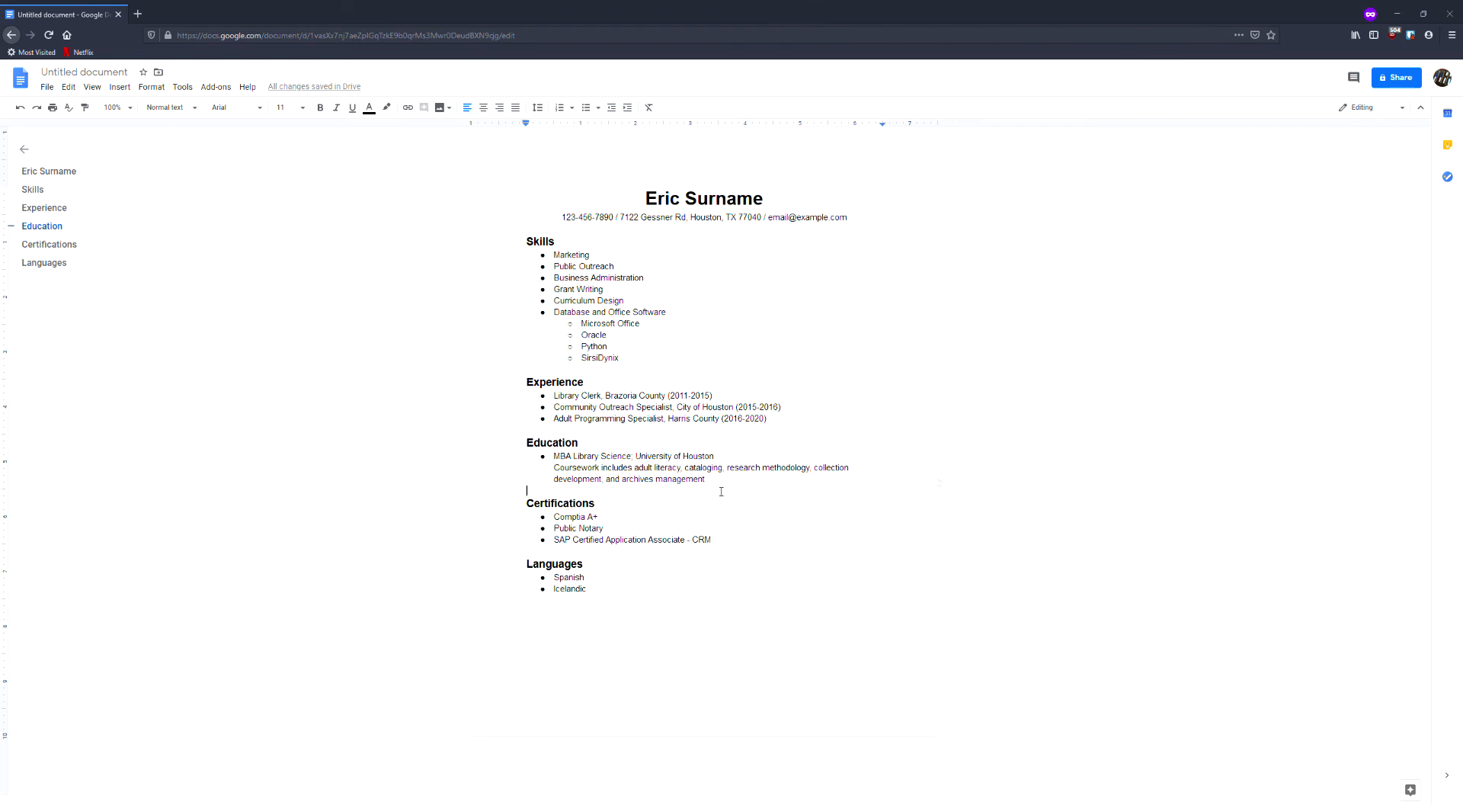
Make the coursework description under Education italic and change its text color to gray.
{"action": "triple_click", "coordinate": [573, 460]}
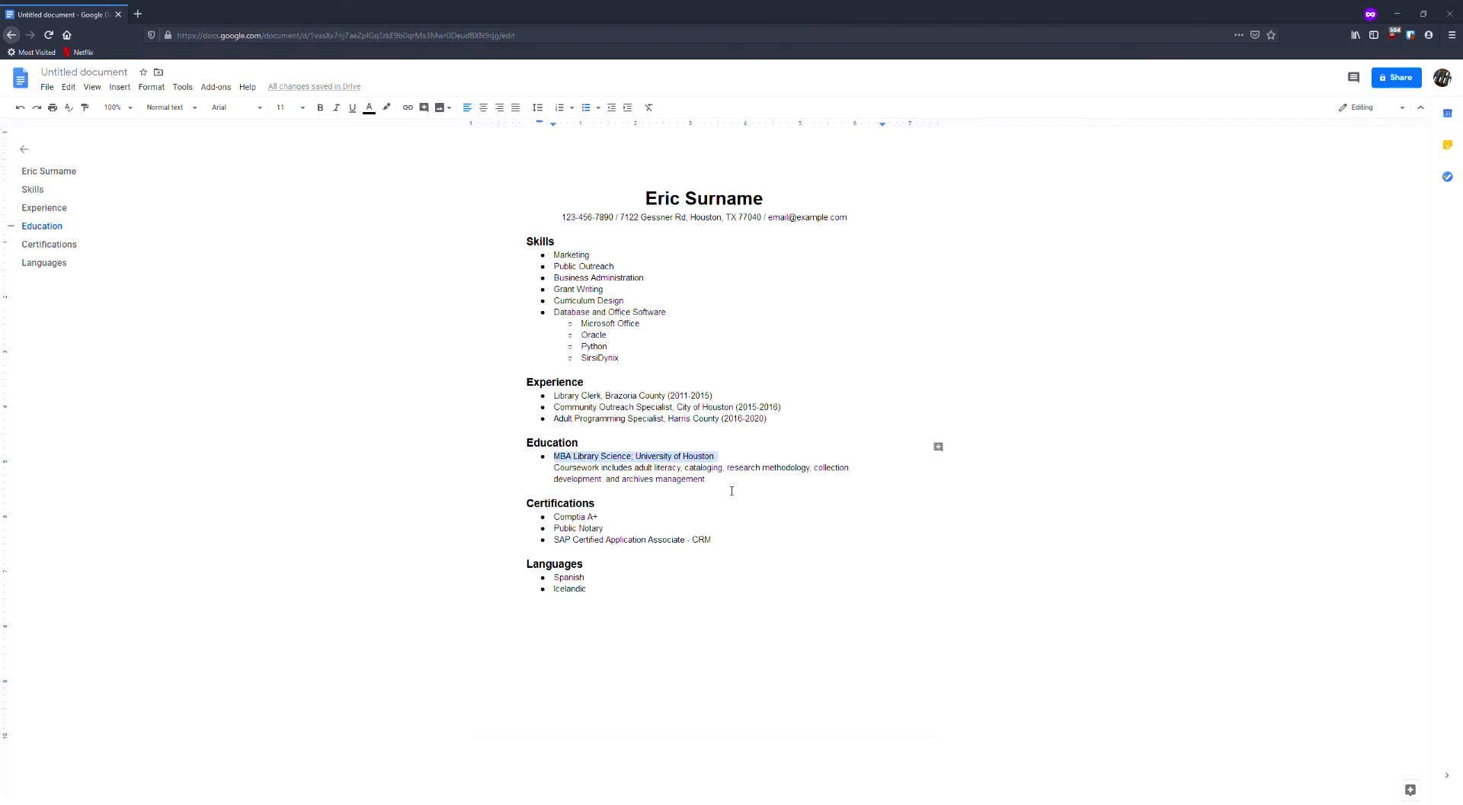
{"action": "left_click_drag", "start_coordinate": [718, 487], "coordinate": [560, 477]}
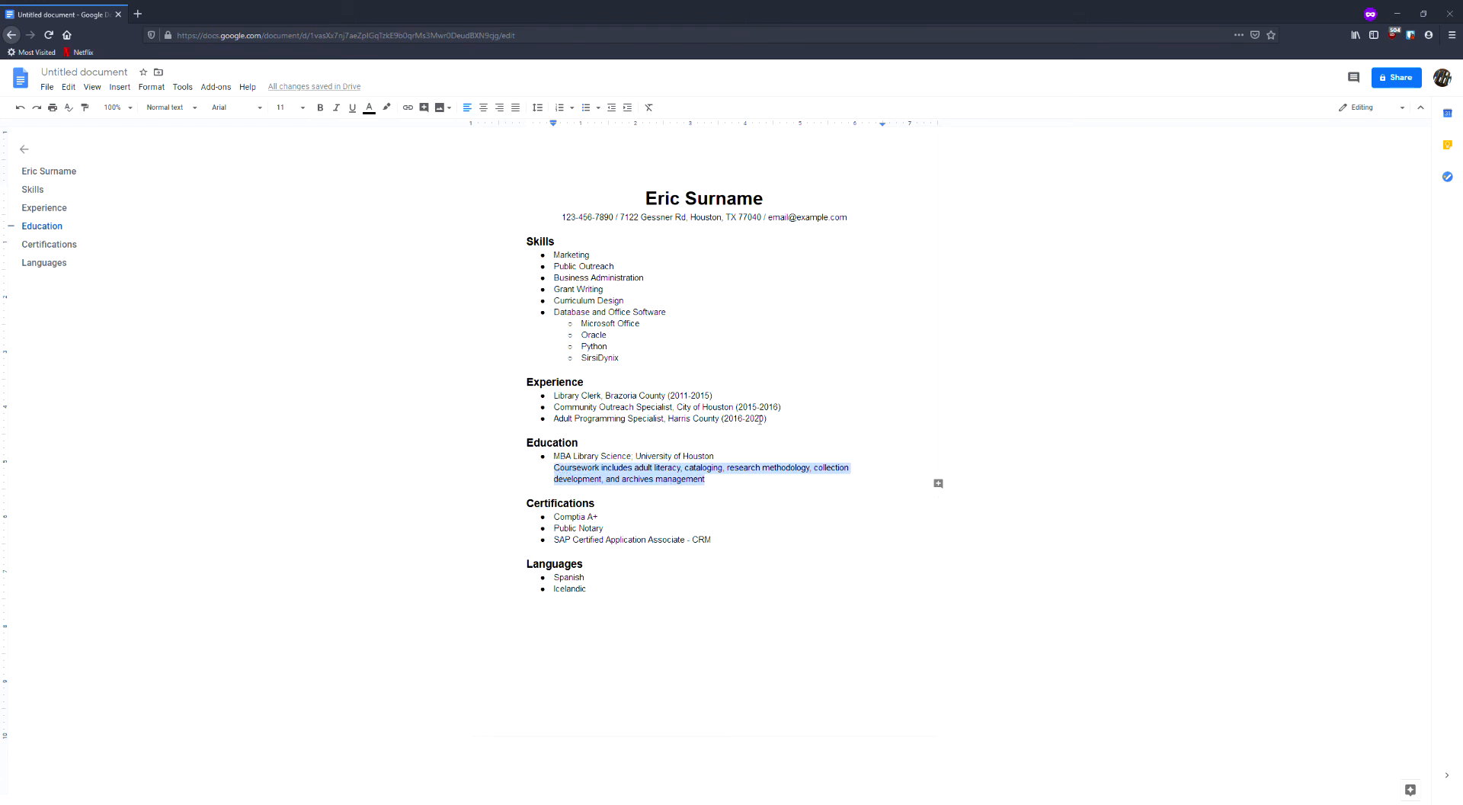
{"action": "left_click", "coordinate": [339, 116]}
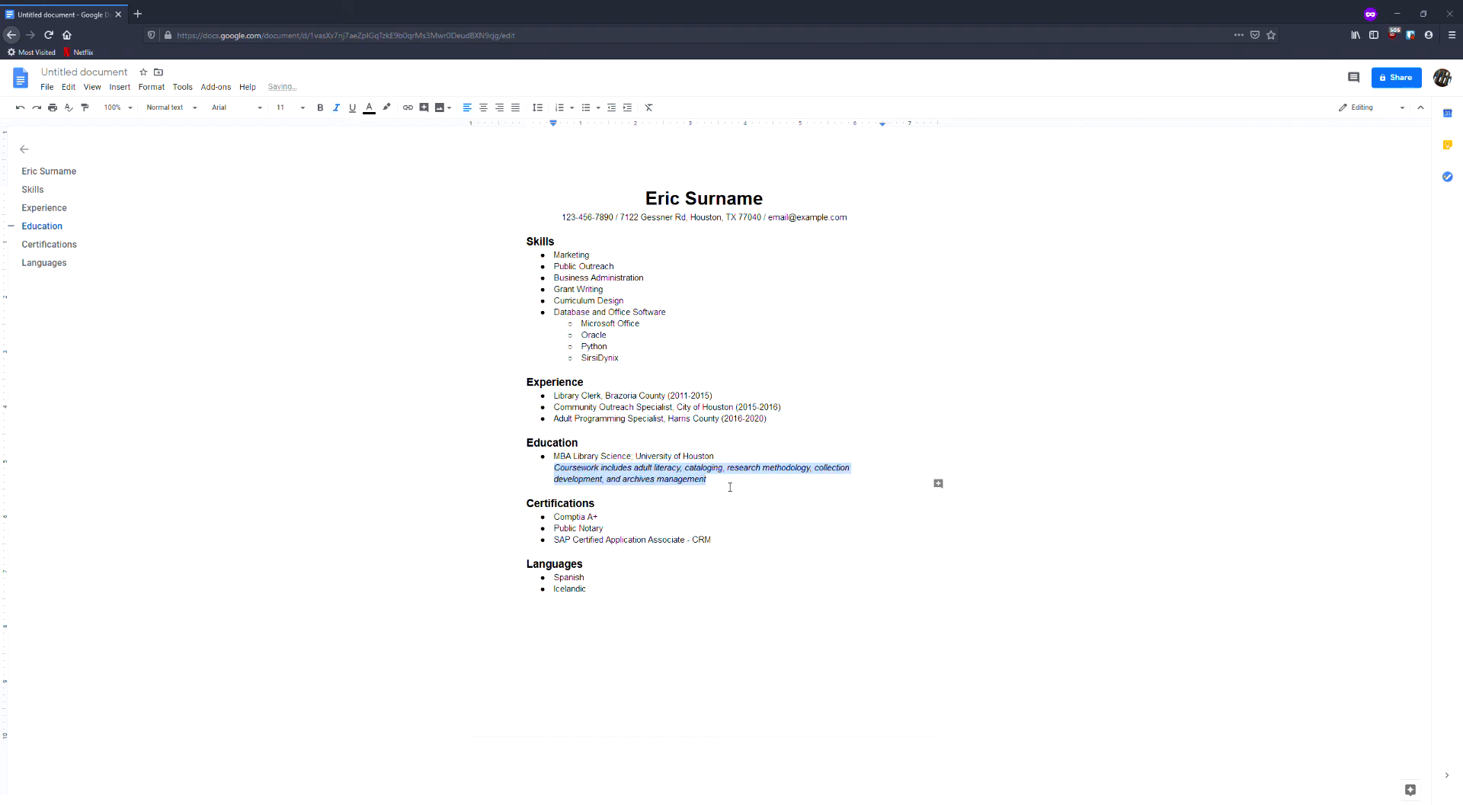
{"action": "left_click", "coordinate": [369, 107]}
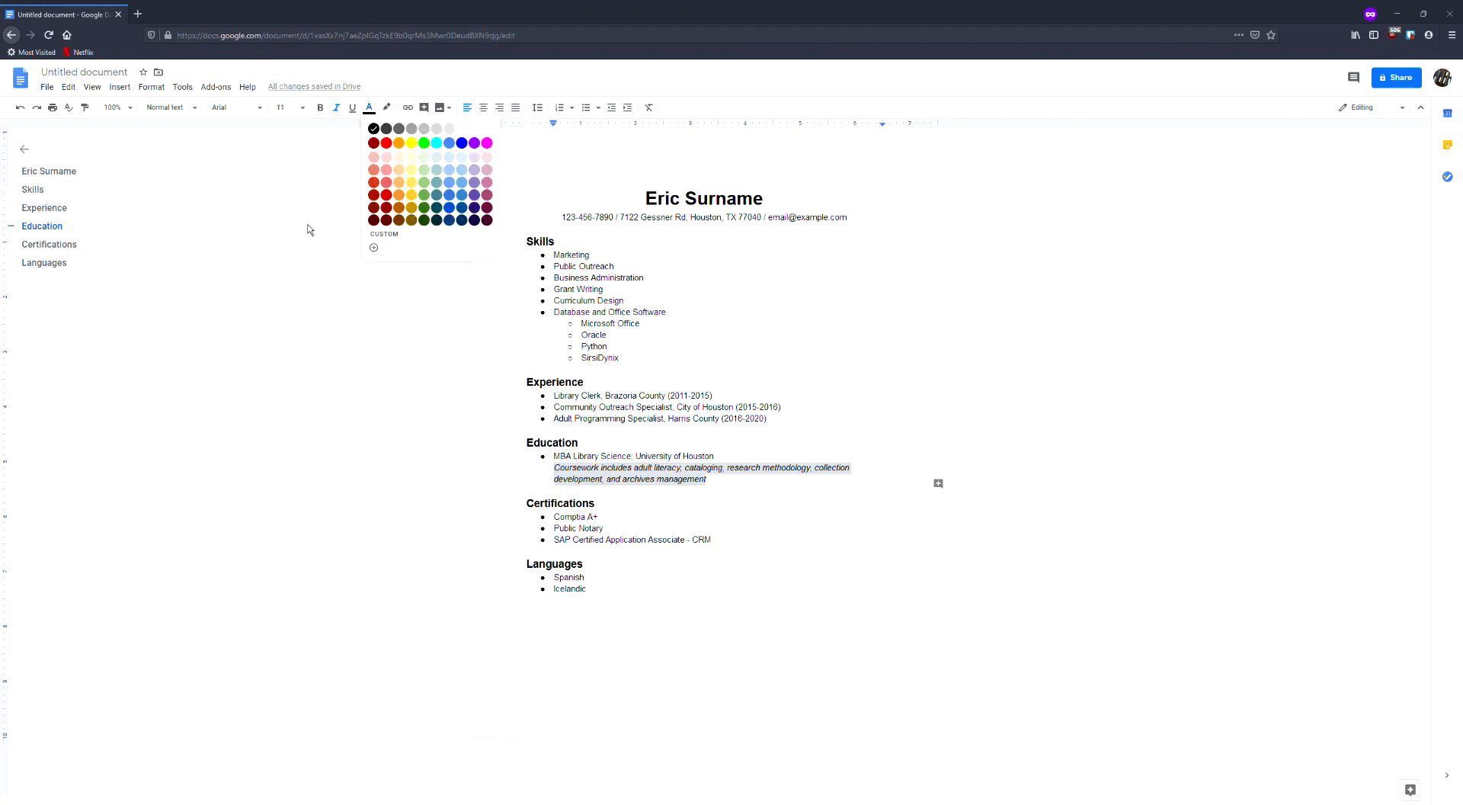
{"action": "left_click", "coordinate": [400, 137]}
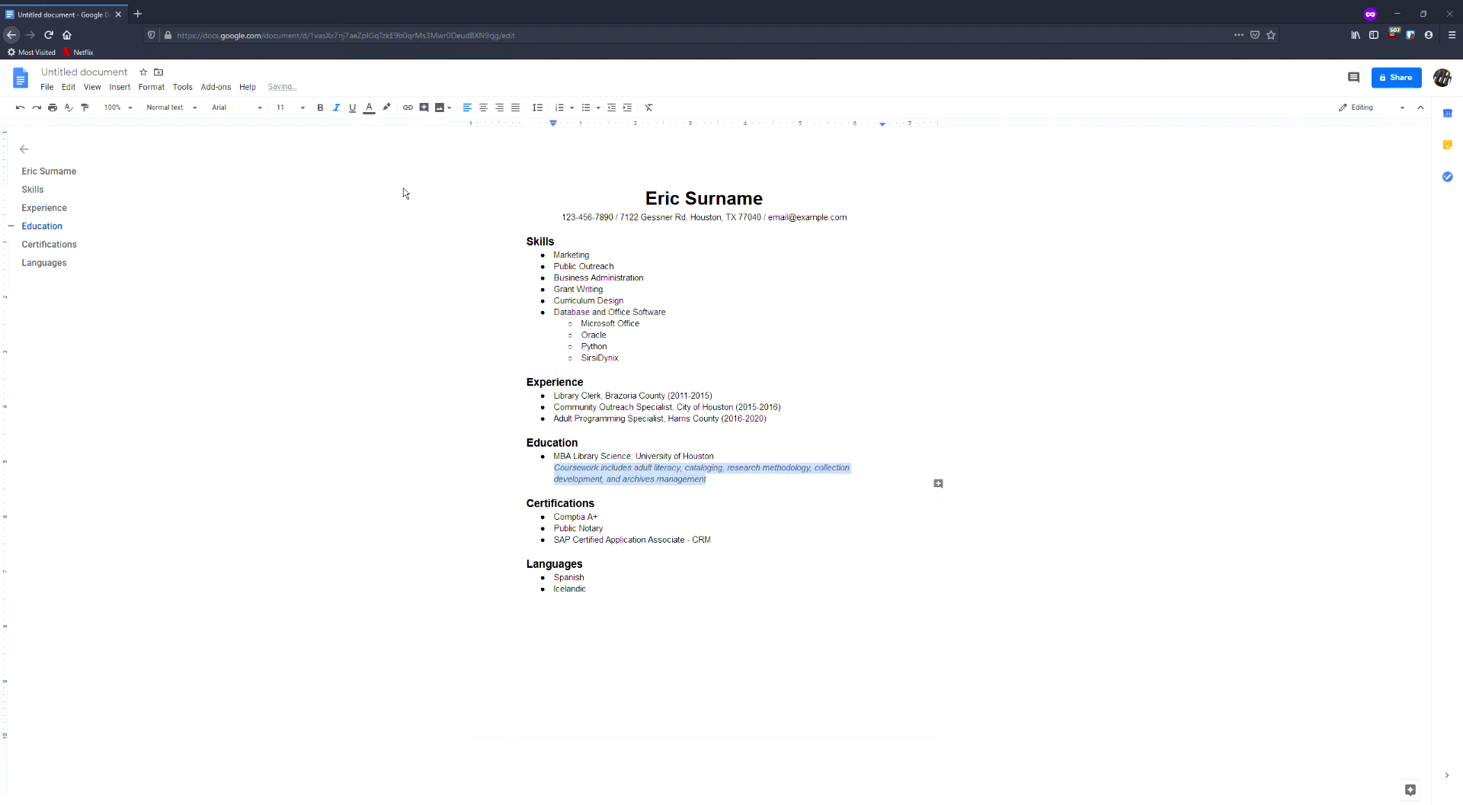
{"action": "left_click", "coordinate": [769, 492]}
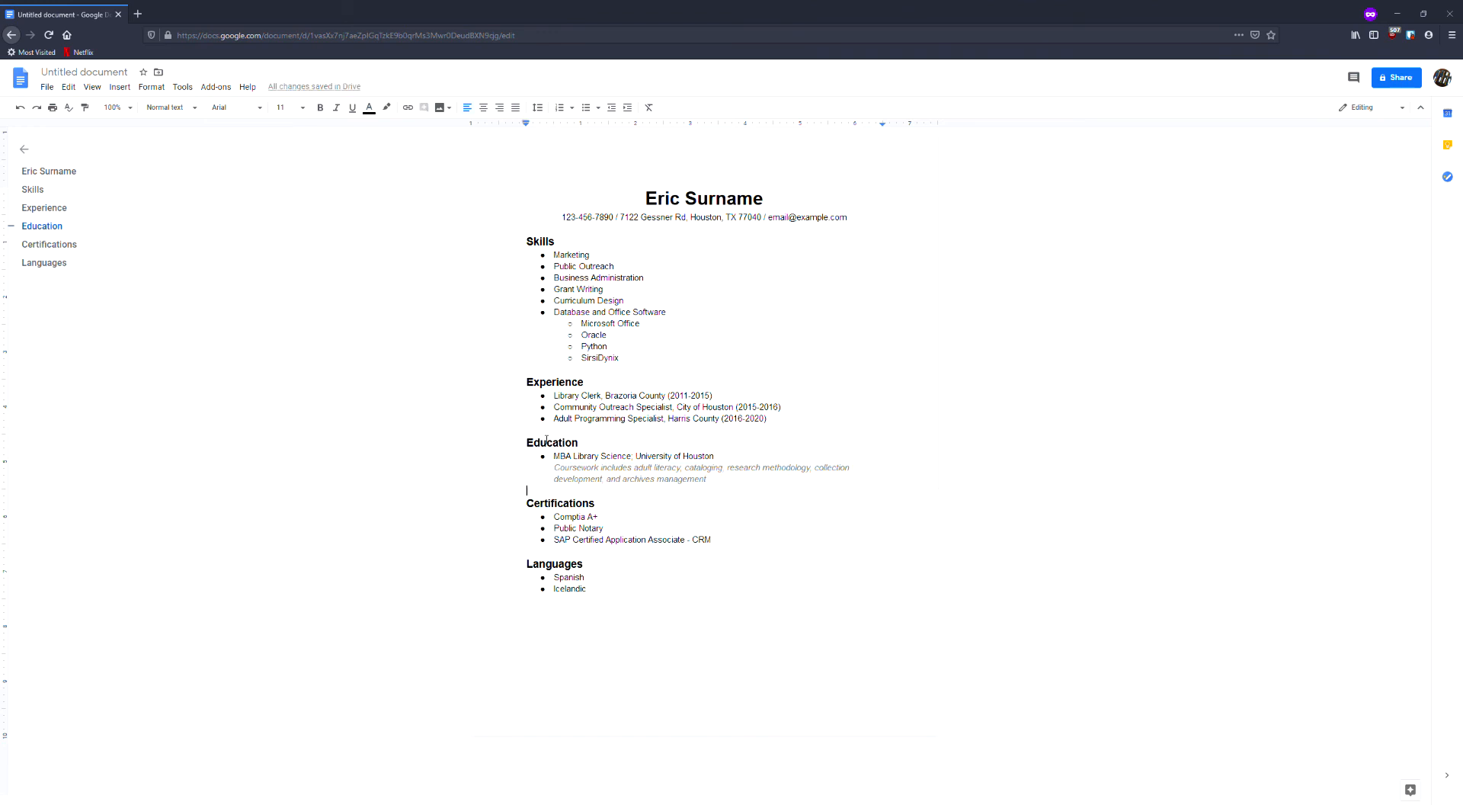
{"action": "mouse_move", "coordinate": [554, 458]}
{"action": "left_mouse_down"}
{"action": "mouse_move", "coordinate": [728, 462]}
{"action": "mouse_move", "coordinate": [673, 480]}
{"action": "mouse_move", "coordinate": [565, 473]}
{"action": "left_mouse_up"}
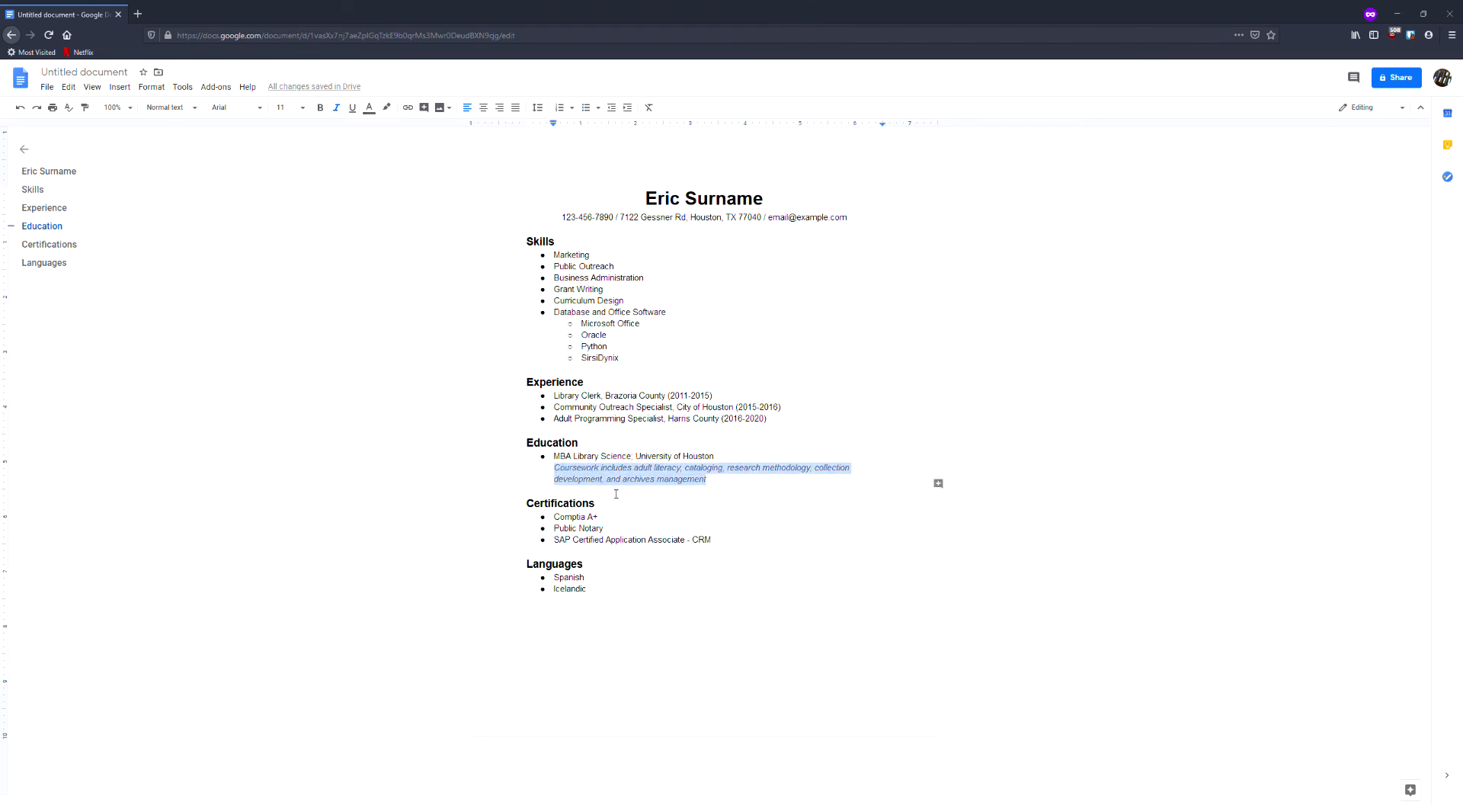
{"action": "left_click", "coordinate": [699, 613]}
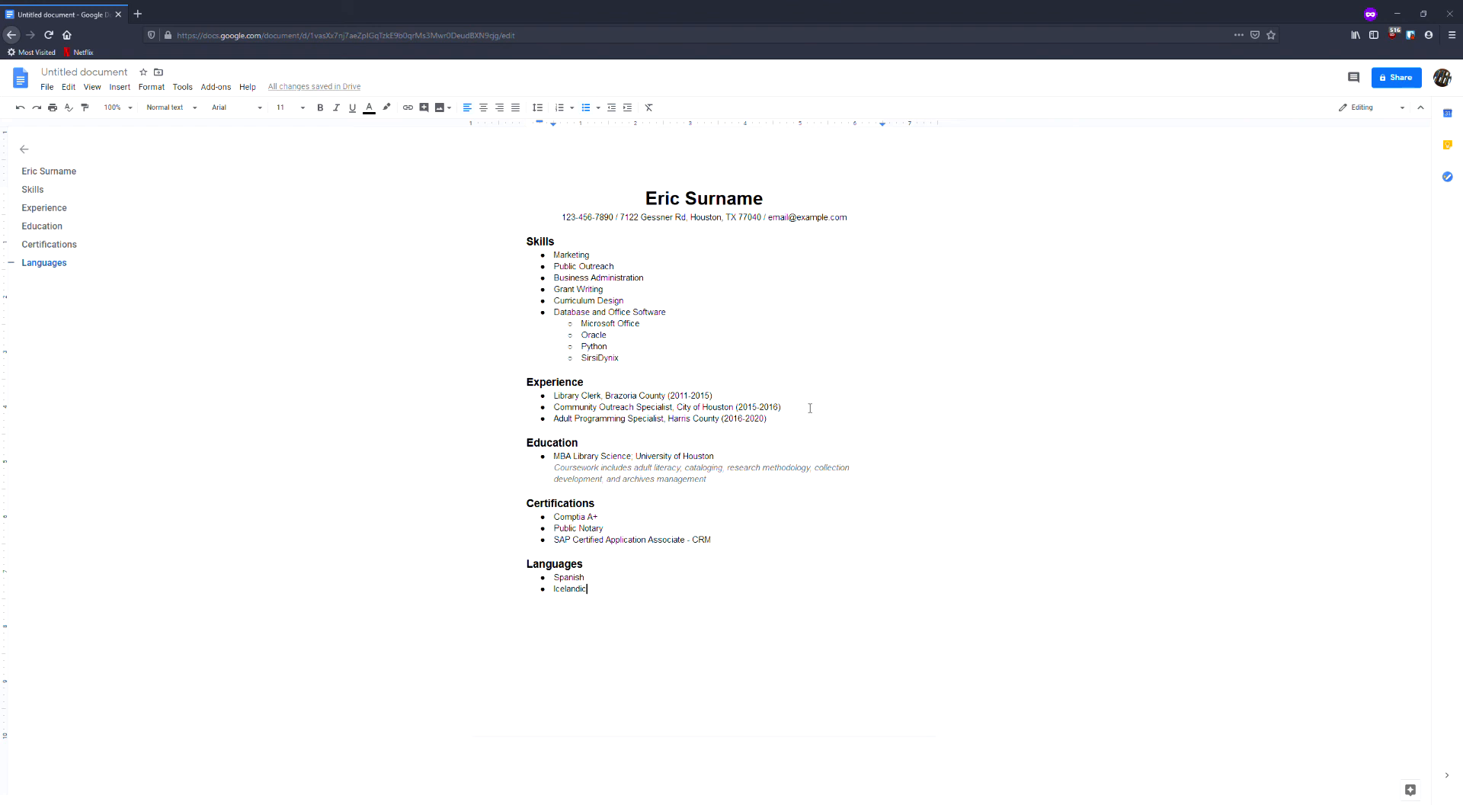
Download a copy of the resume document to the computer.
{"action": "left_click", "coordinate": [48, 88]}
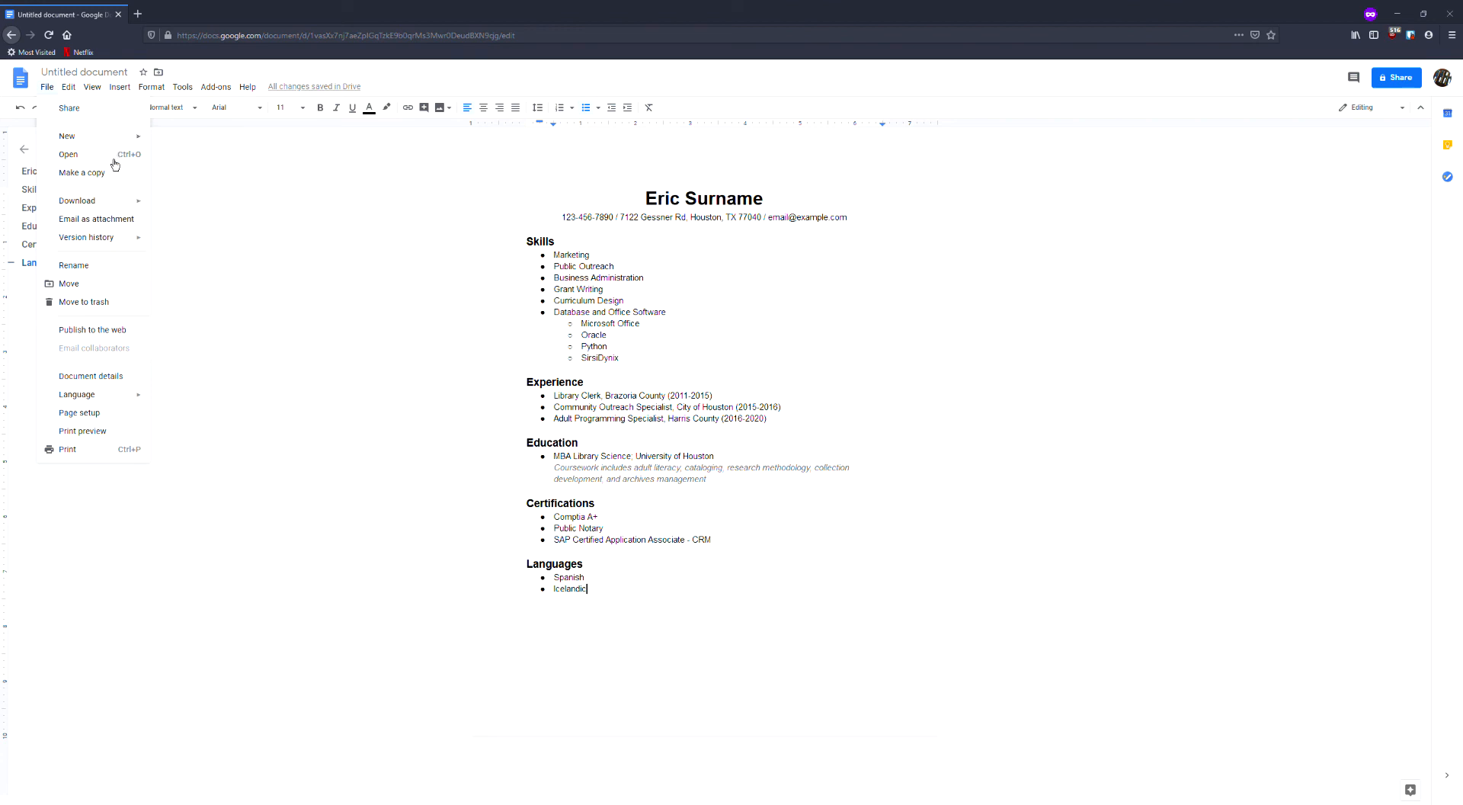
{"action": "mouse_move", "coordinate": [129, 202]}
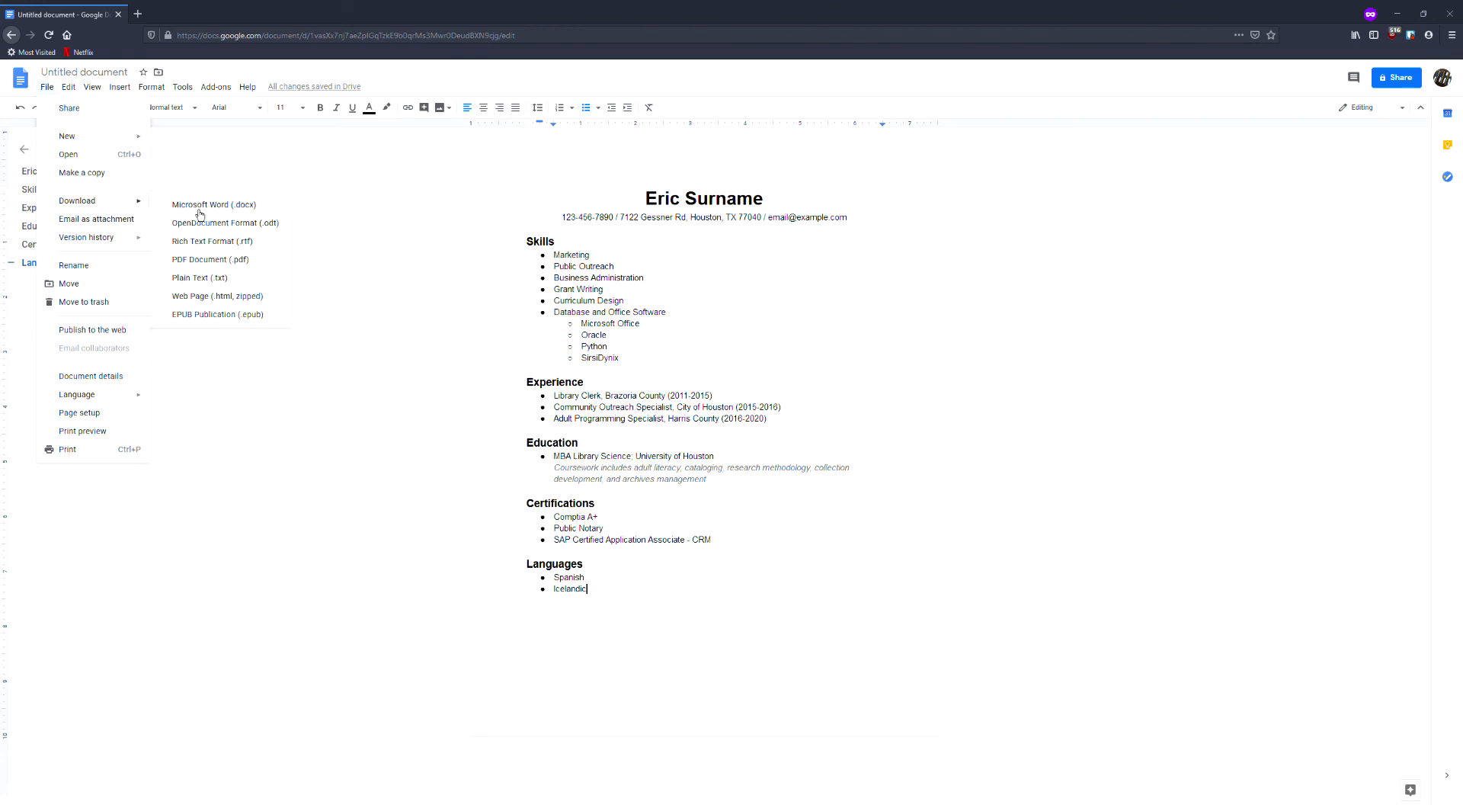
{"action": "left_click", "coordinate": [210, 278]}
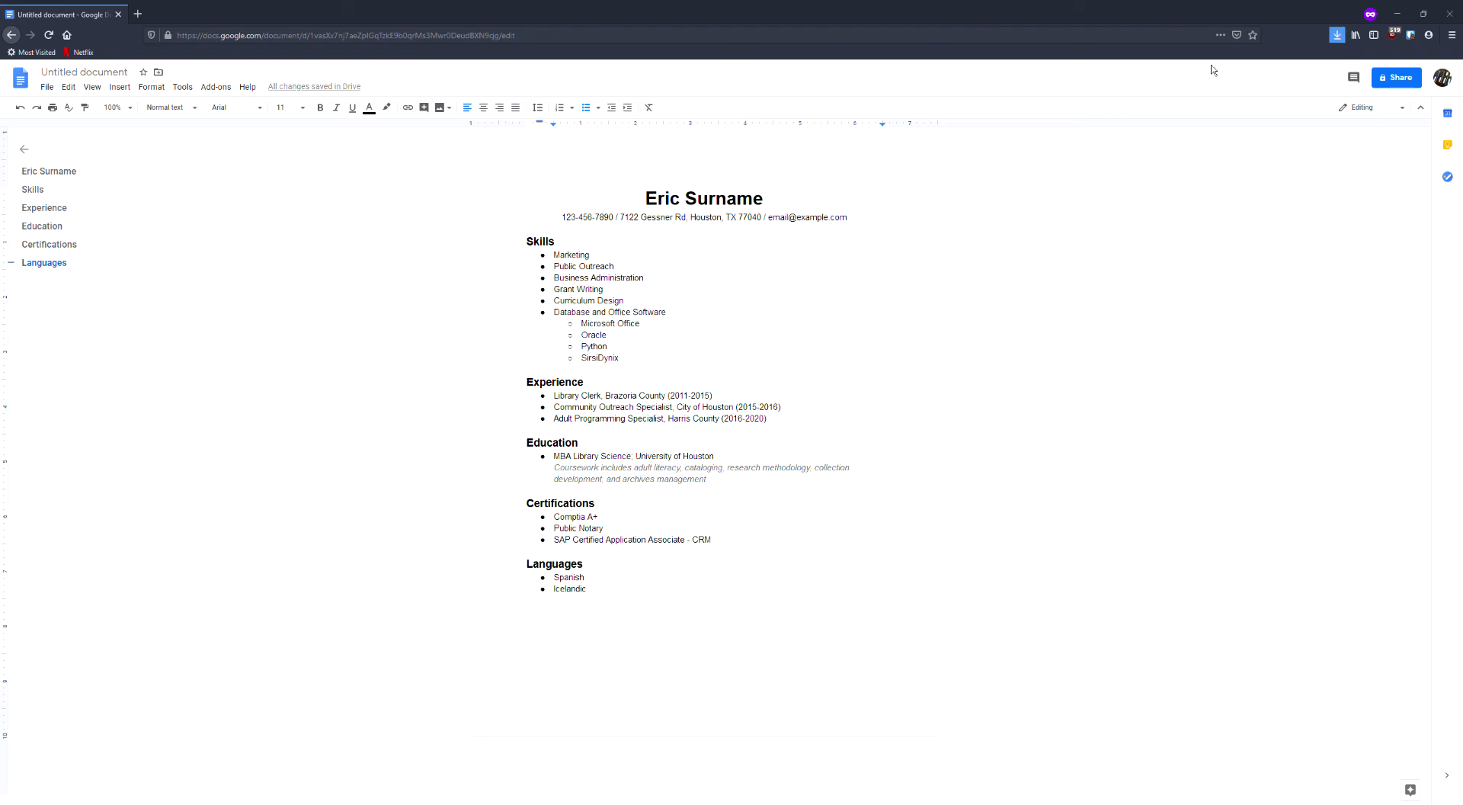
Select the postal address in the contact line beneath the name.
{"action": "left_click", "coordinate": [688, 539]}
{"action": "left_click_drag", "start_coordinate": [623, 219], "coordinate": [769, 222]}
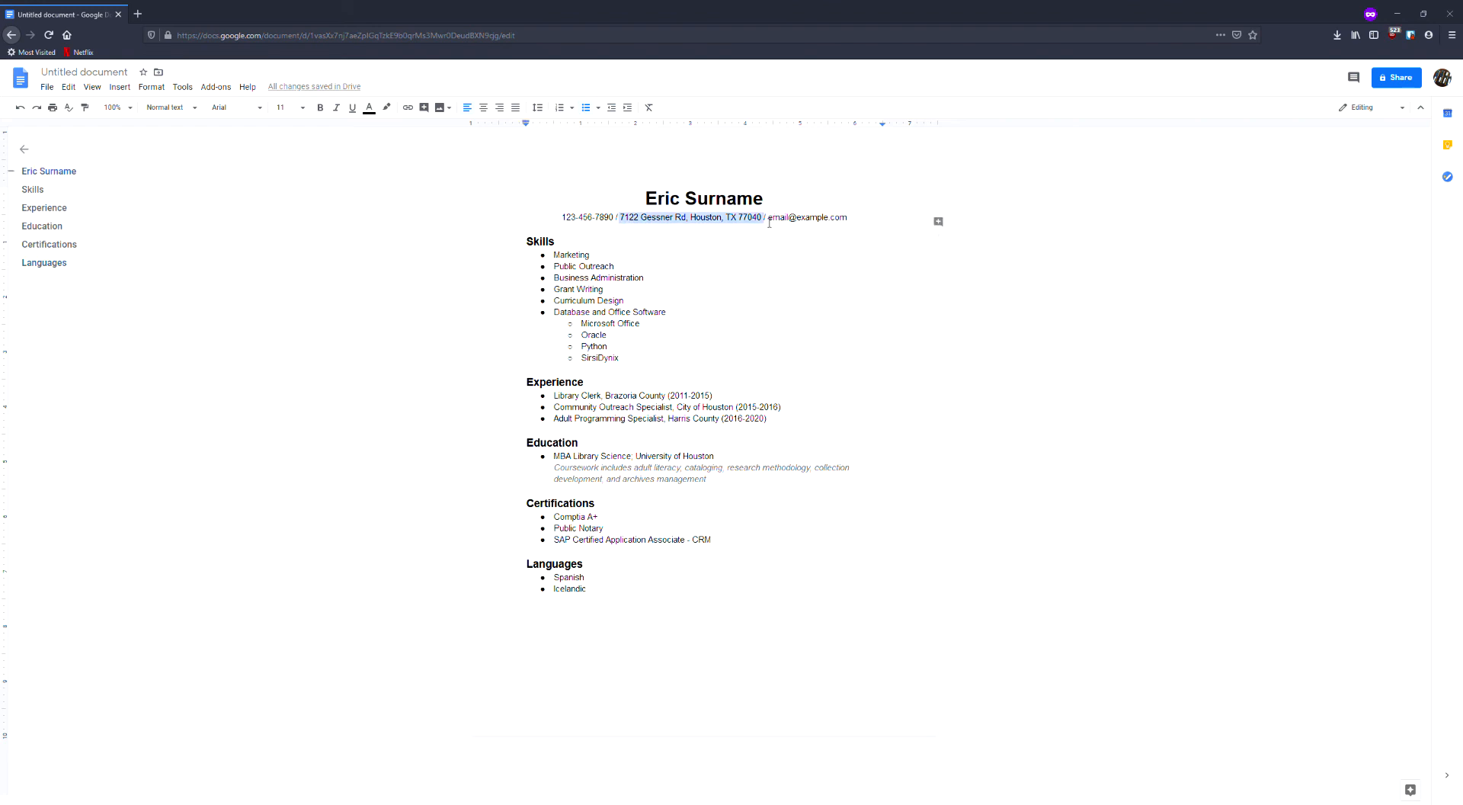